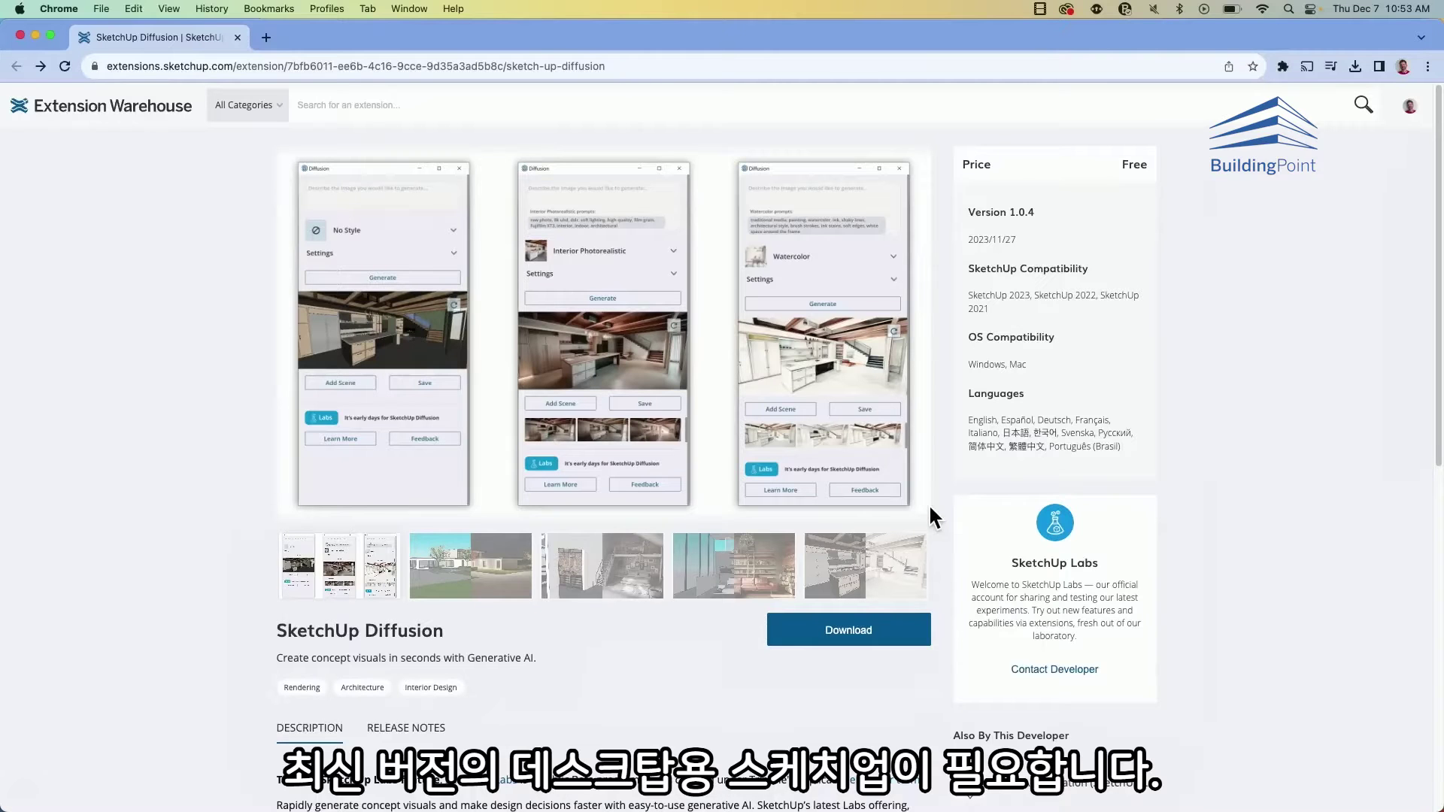
Look over the SketchUp Diffusion extension page, and switch from the browser to the house model in SketchUp.
{"action": "scroll", "coordinate": [936, 497], "scroll_direction": "down", "scroll_amount": 2}
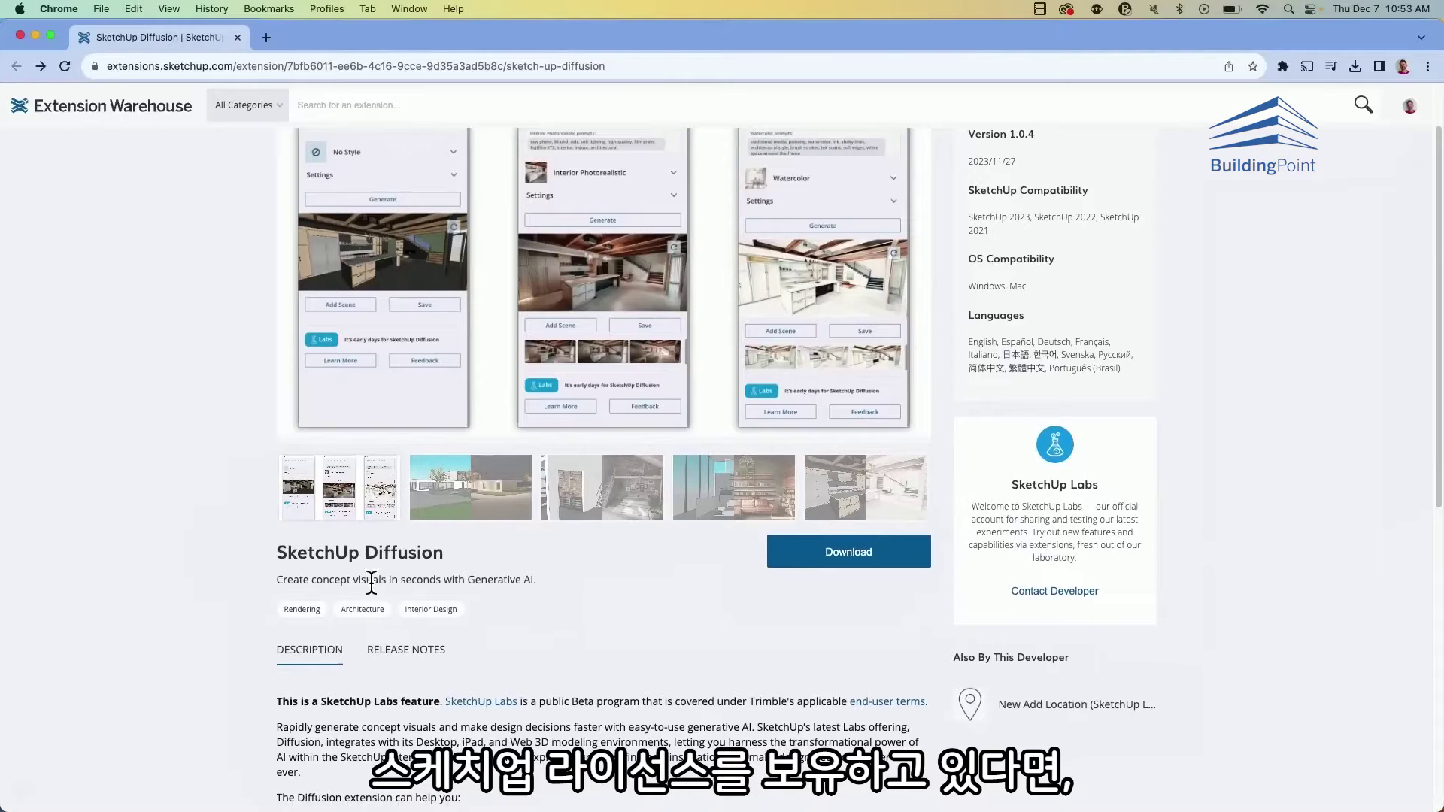
{"action": "scroll", "coordinate": [259, 444], "scroll_direction": "up", "scroll_amount": 2}
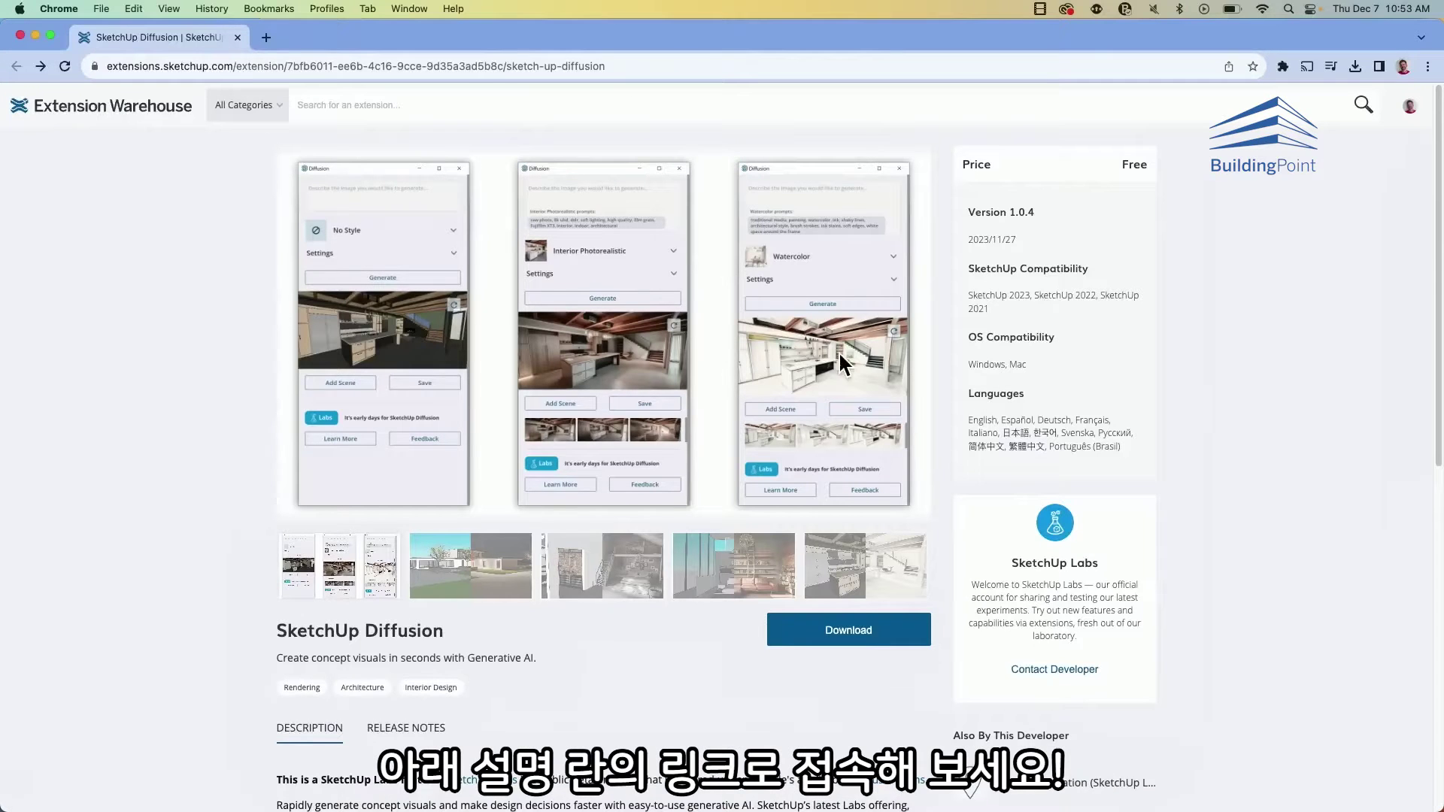
{"action": "left_click", "coordinate": [33, 35]}
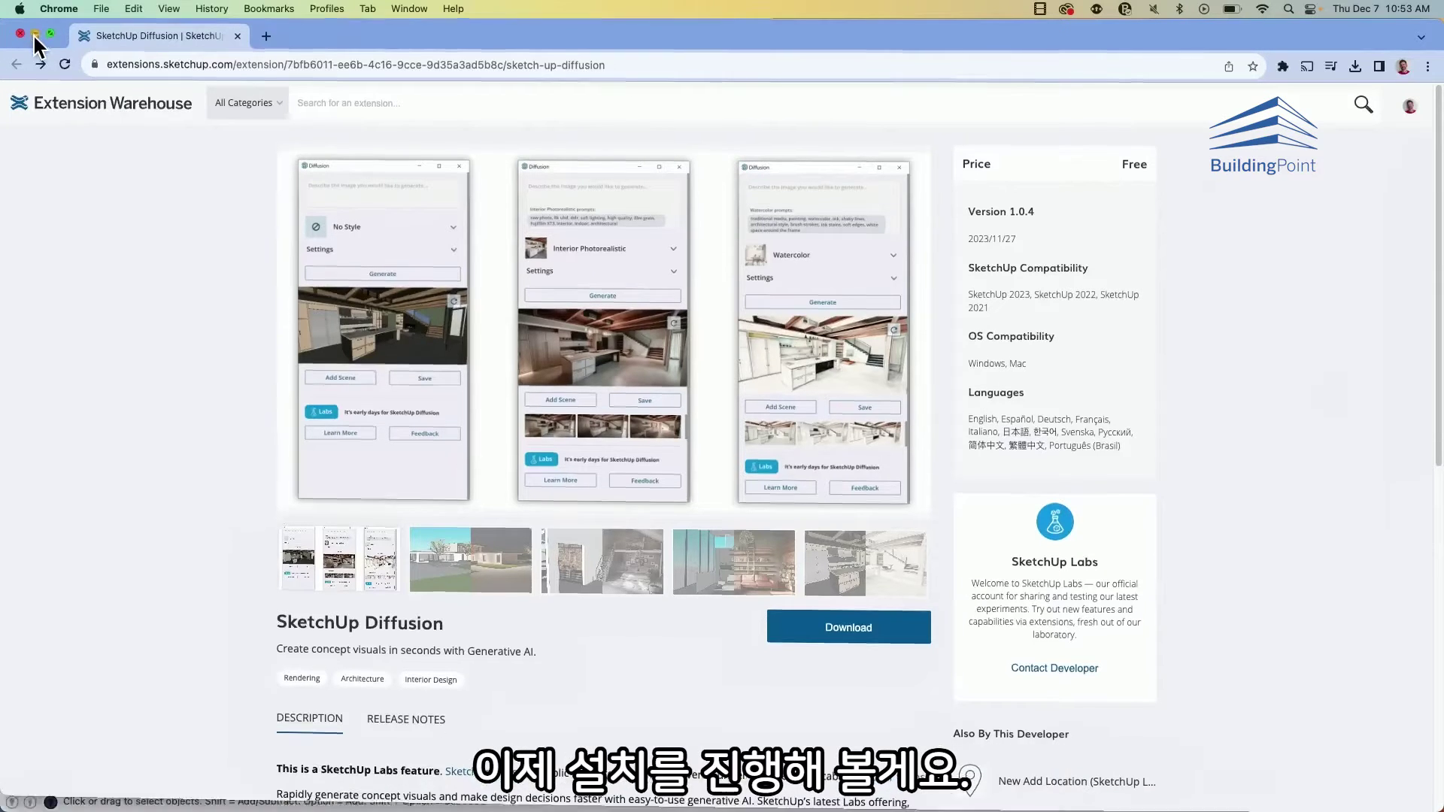
{"action": "left_click", "coordinate": [499, 223]}
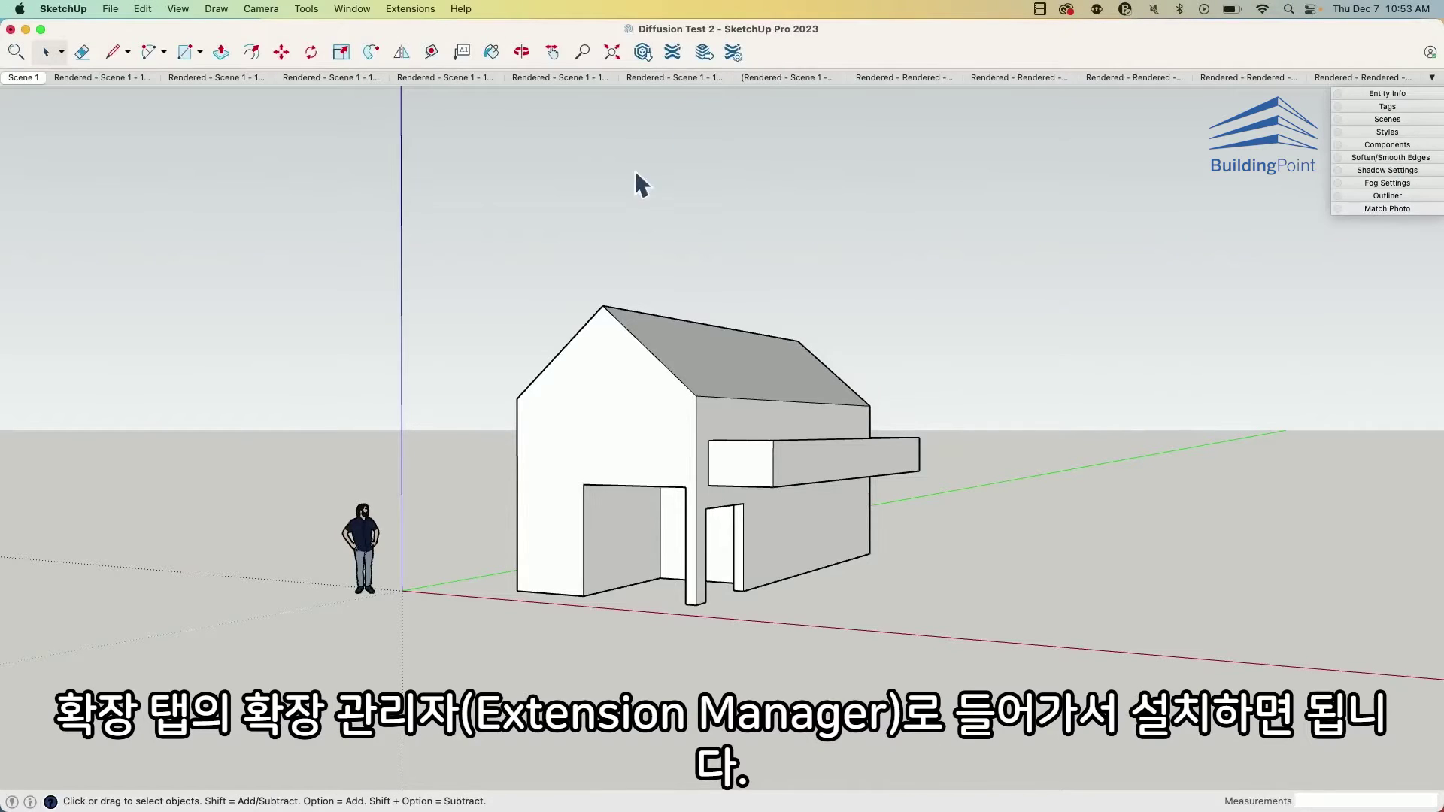
{"action": "scroll", "coordinate": [770, 429], "scroll_direction": "up", "scroll_amount": 3}
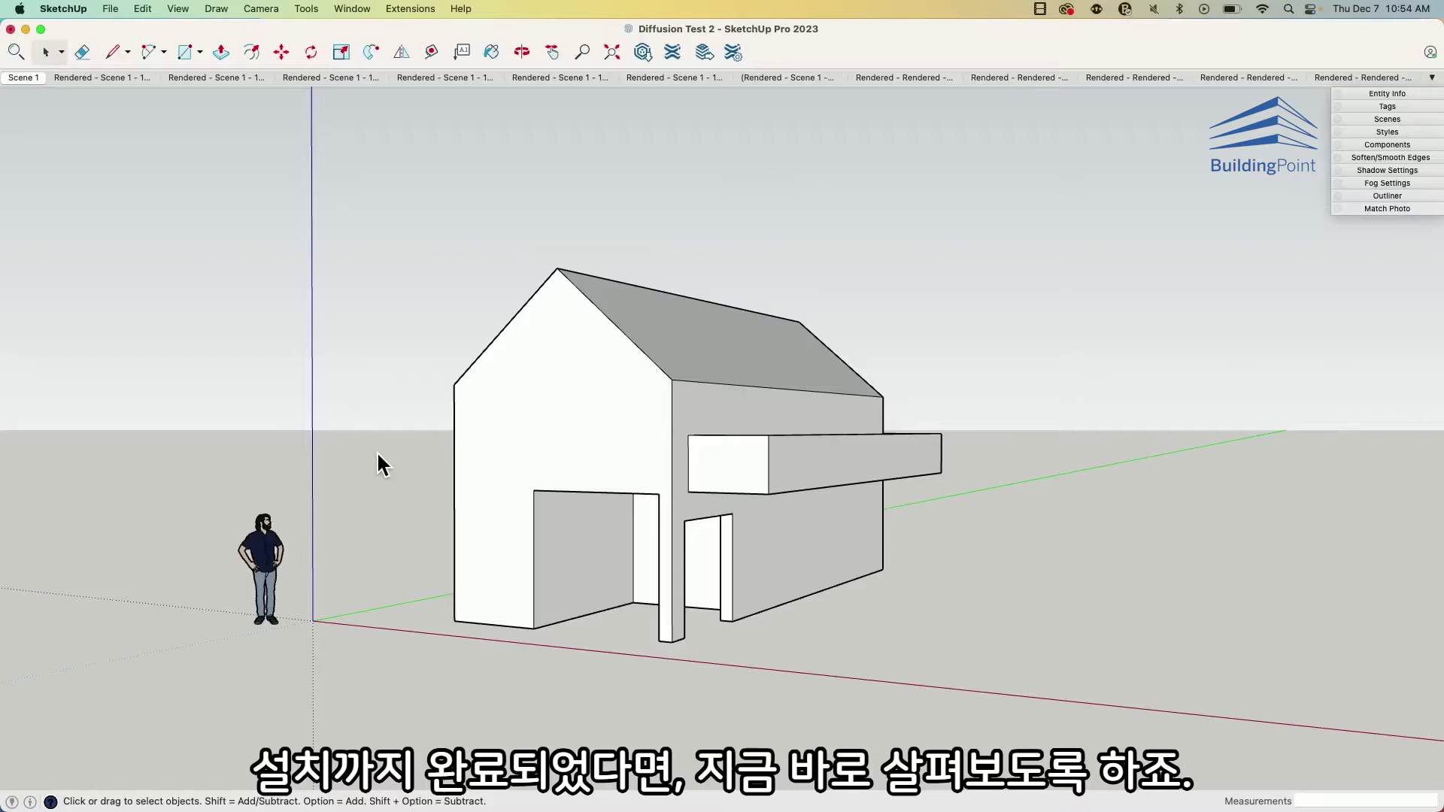
Examine the house model's front gable wall and the faces inside its ground-floor openings, leaving nothing selected.
{"action": "left_click", "coordinate": [535, 391]}
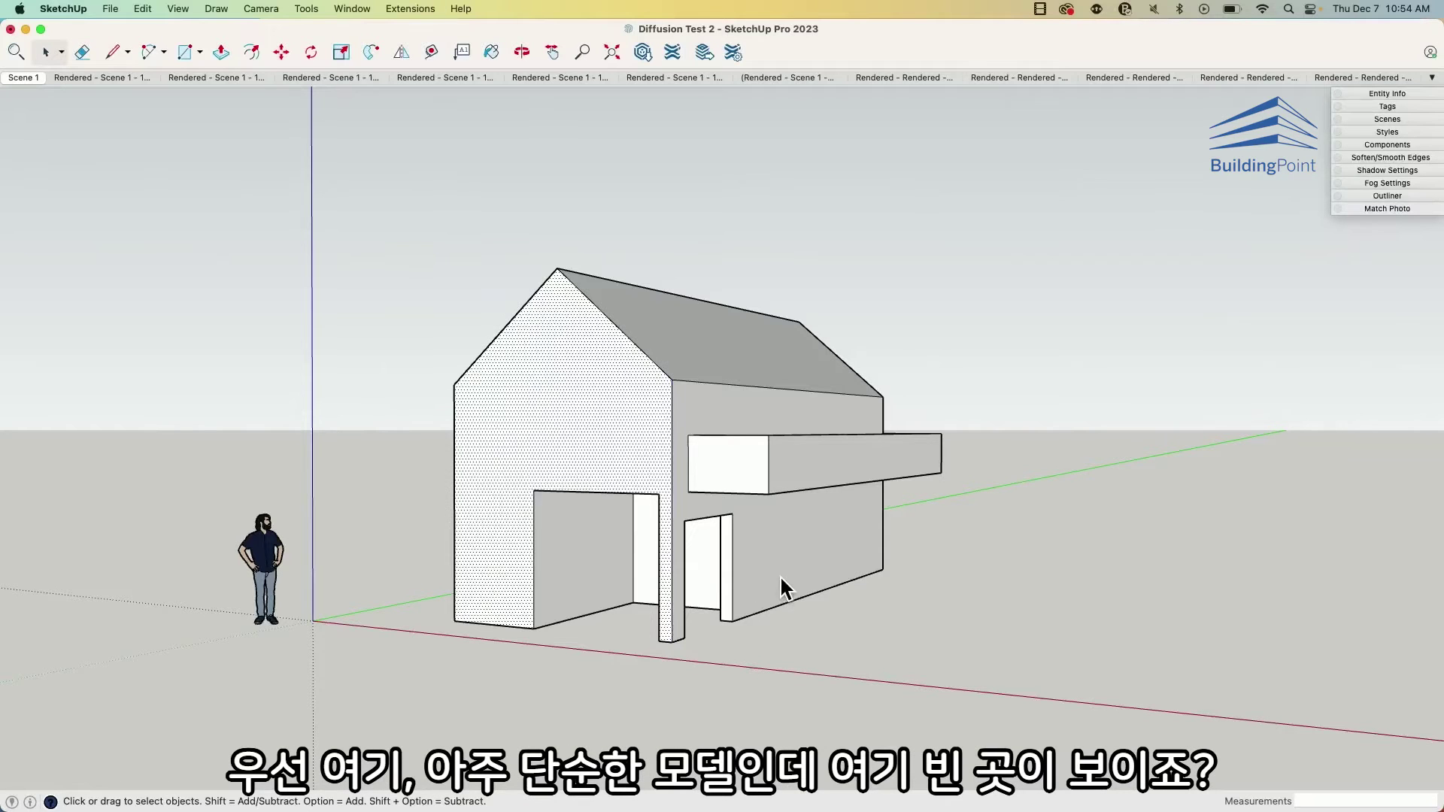
{"action": "left_click", "coordinate": [687, 566]}
{"action": "left_click", "coordinate": [645, 549], "text": "shift"}
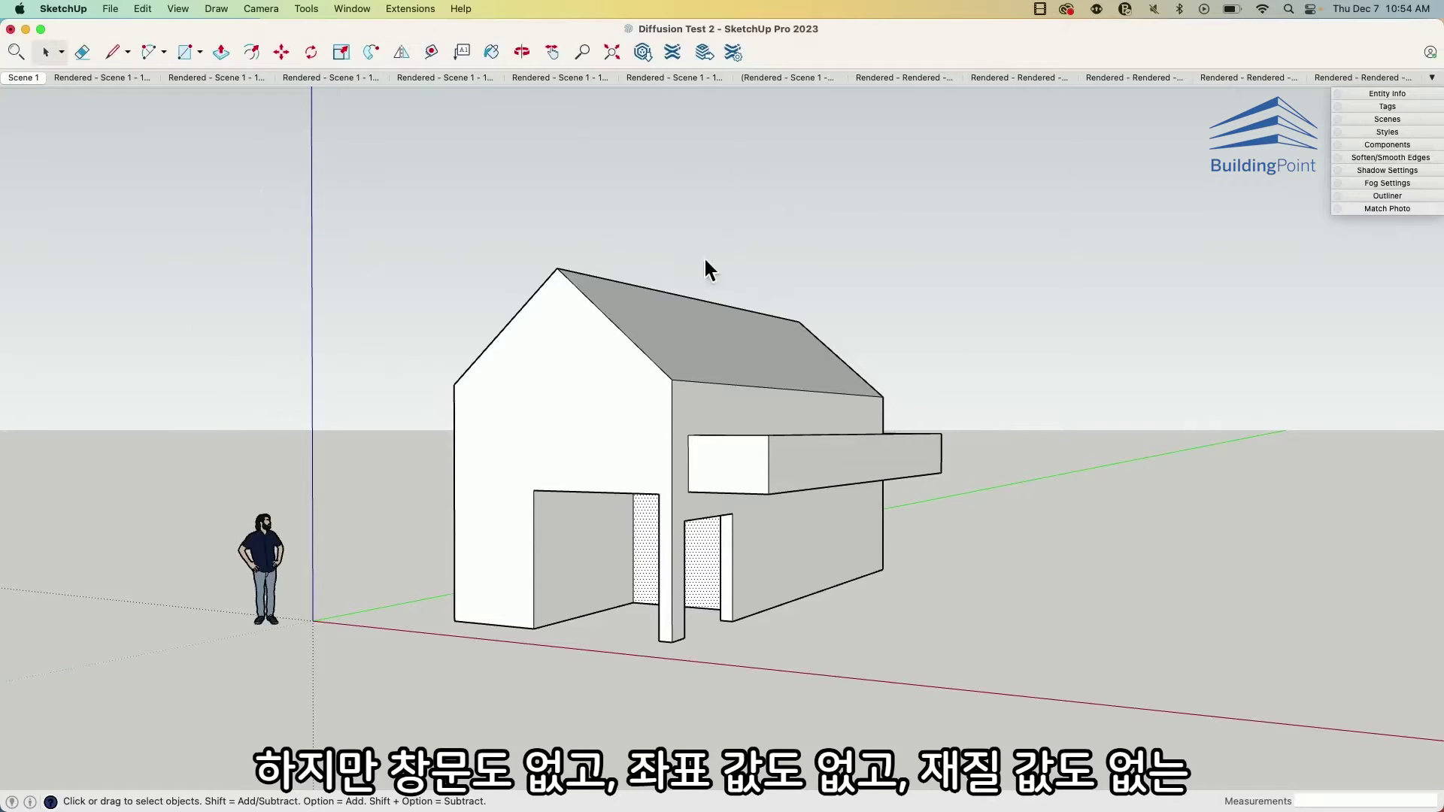
{"action": "left_click", "coordinate": [559, 716]}
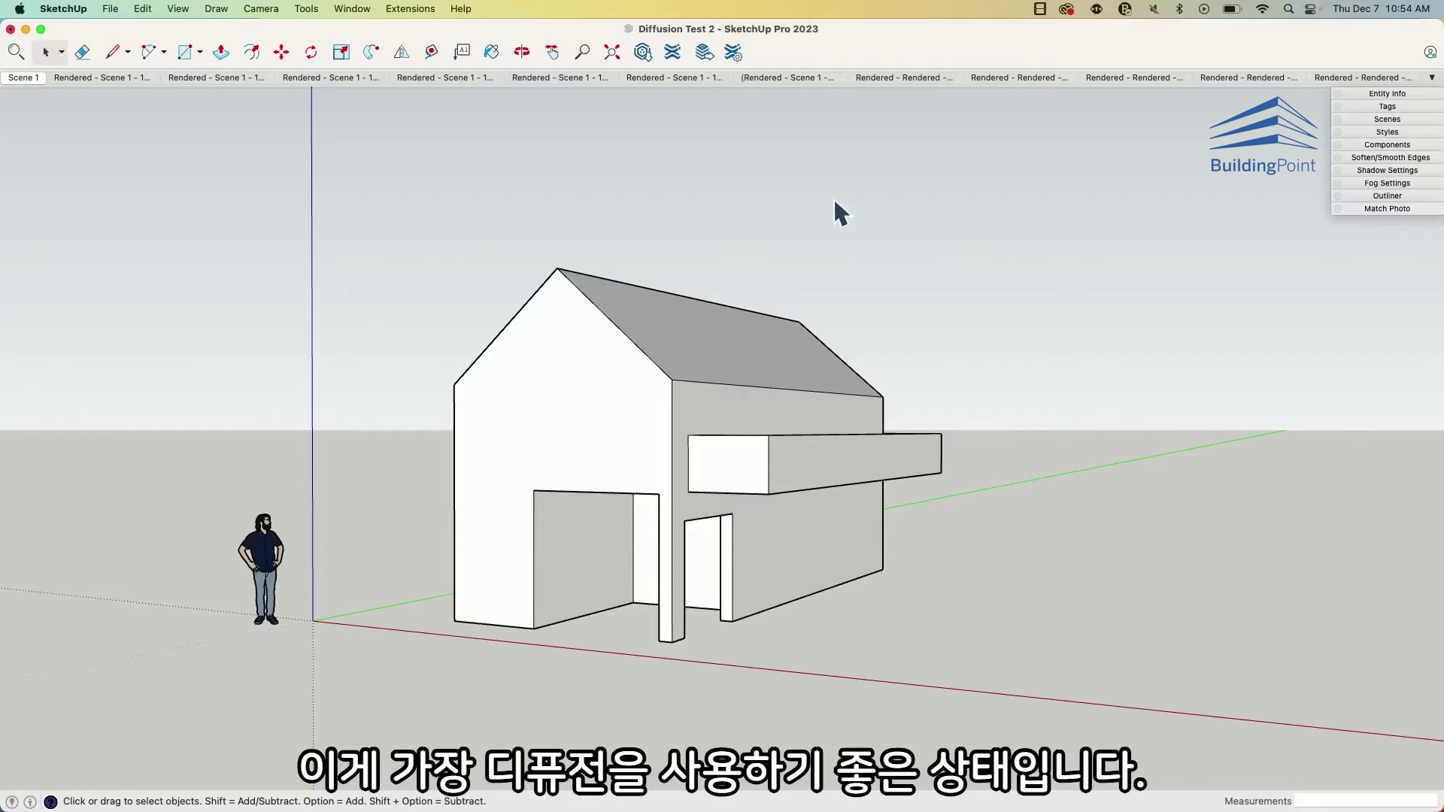
Open Diffusion and generate images from the prompt "Rustic cabin in the woods with a lake in the background and lots of pine trees all around".
{"action": "left_click", "coordinate": [415, 6]}
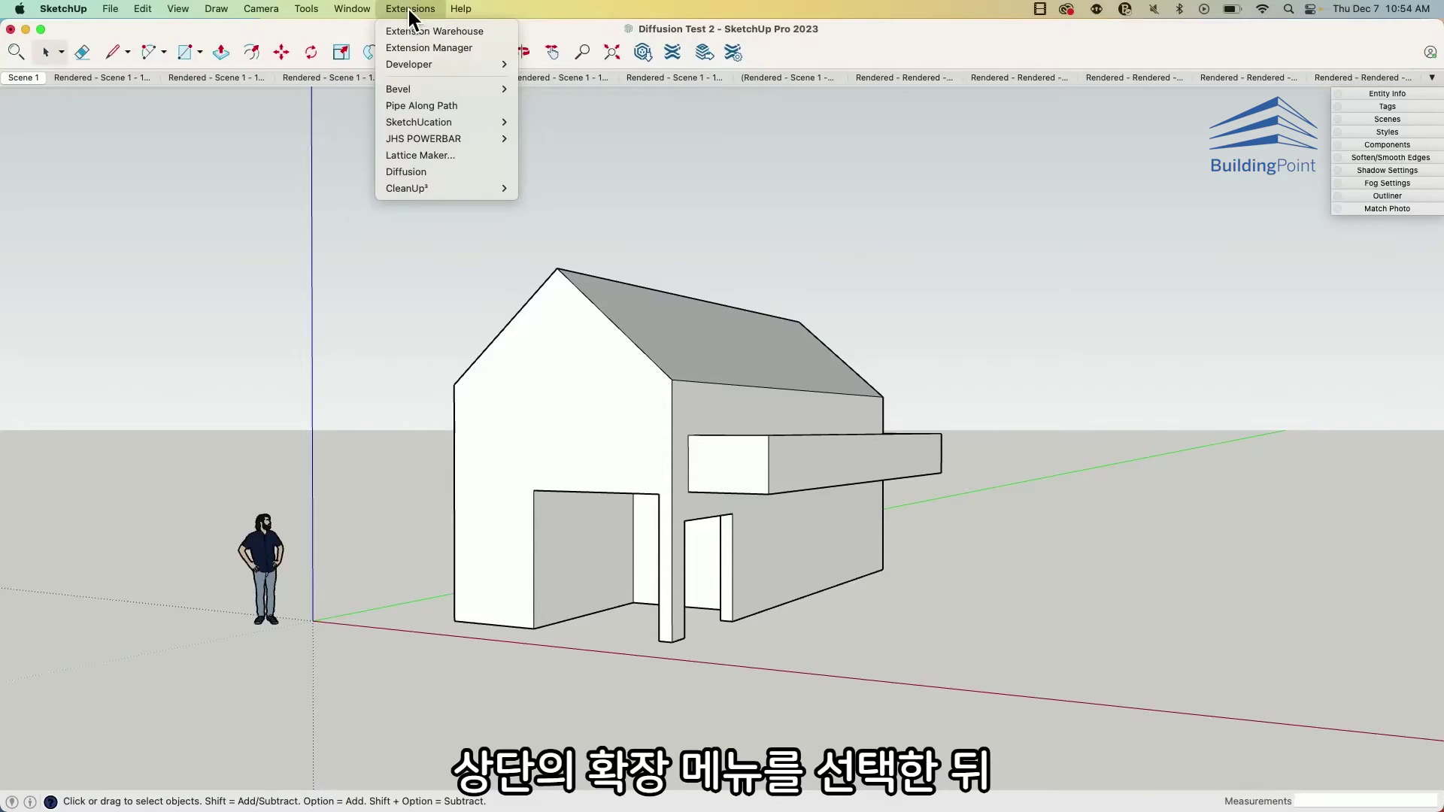
{"action": "left_click", "coordinate": [398, 173]}
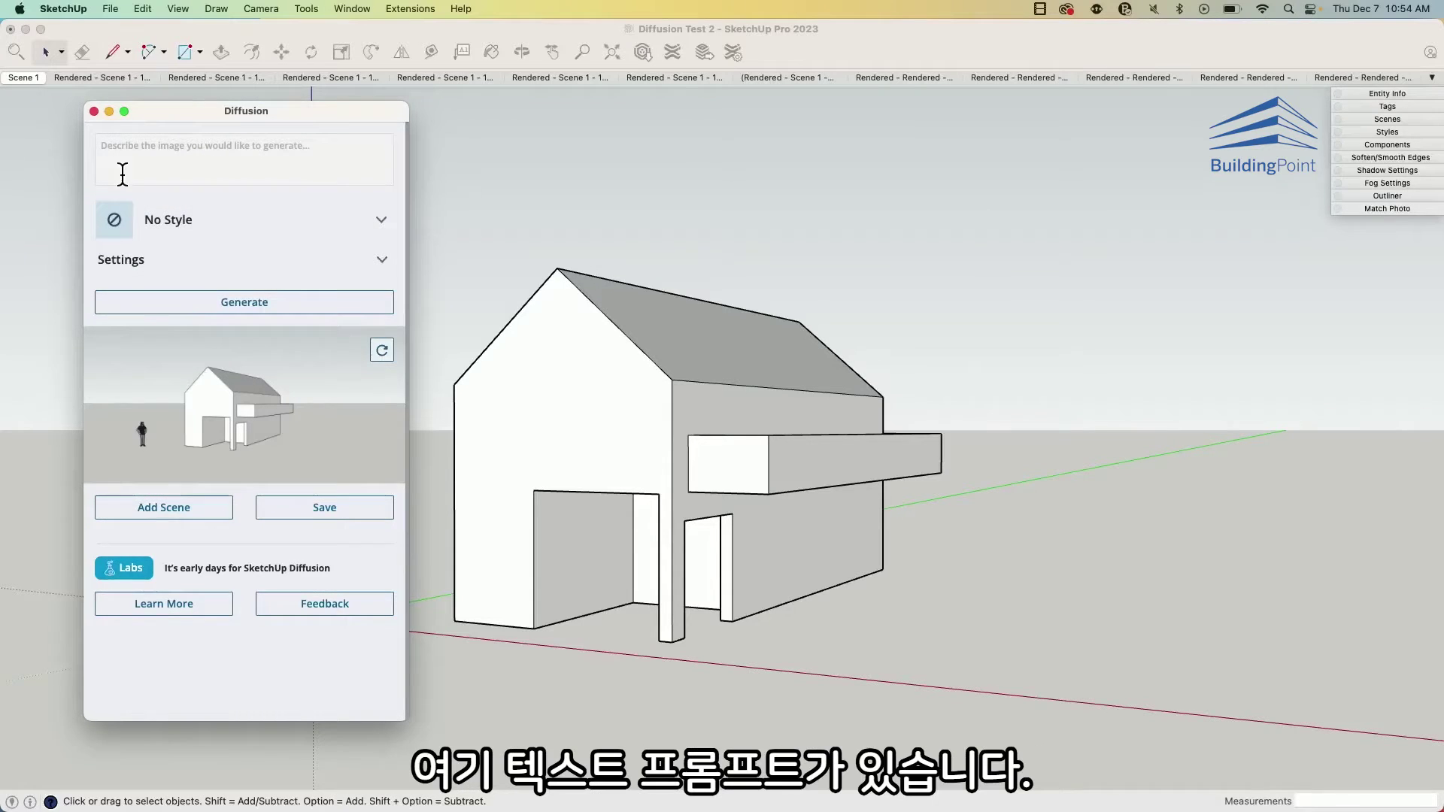
{"action": "left_click", "coordinate": [106, 151]}
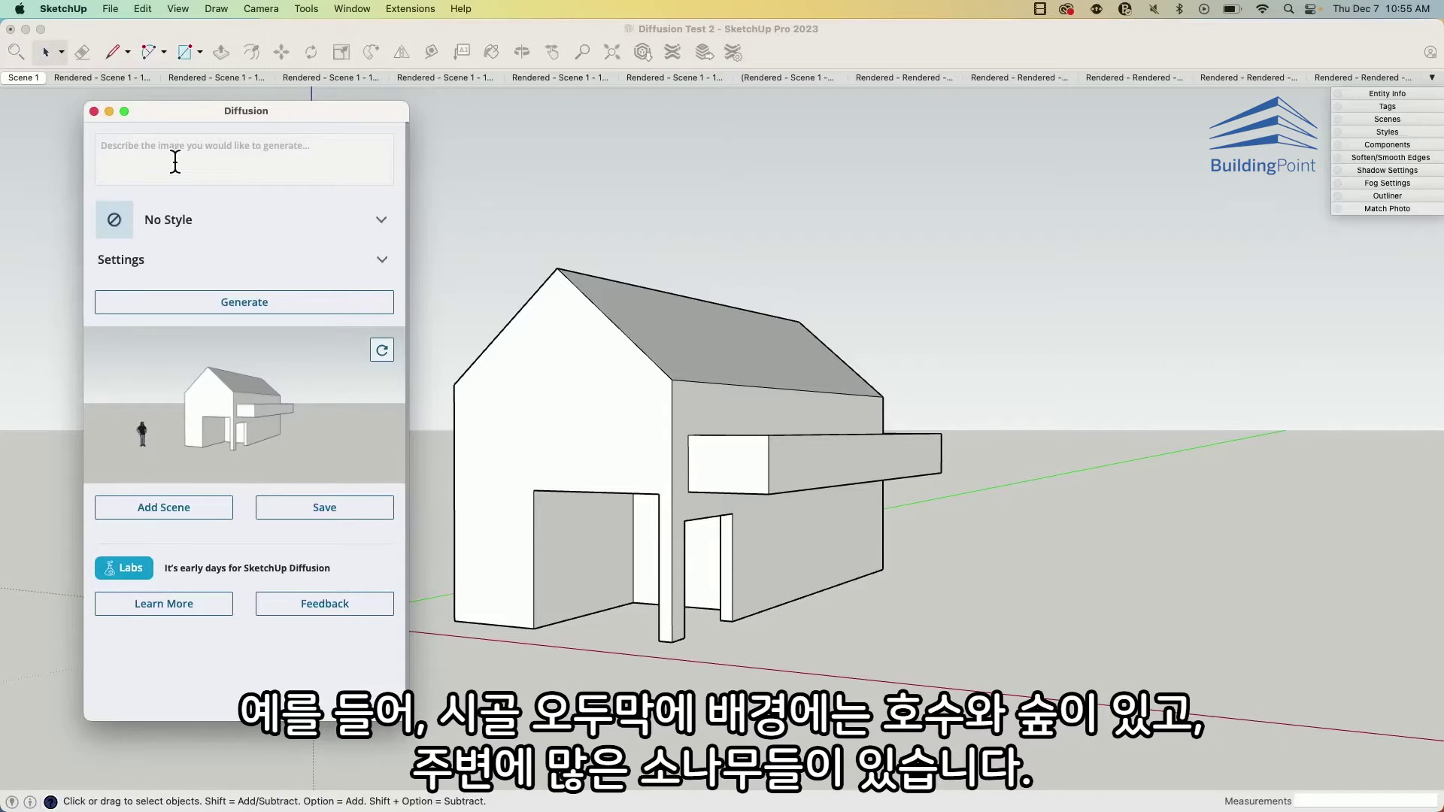
{"action": "type", "text": "Rusti"}
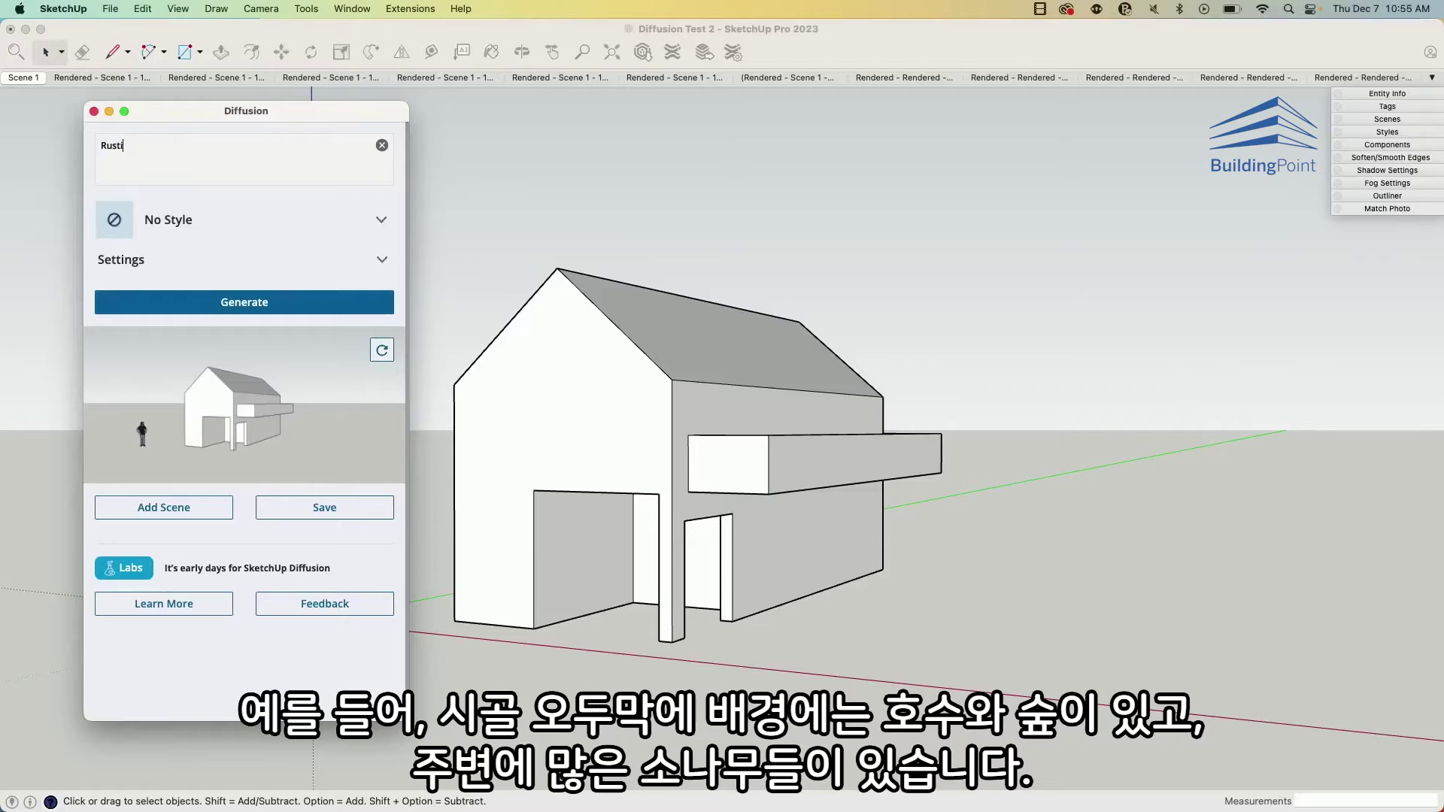
{"action": "type", "text": "c cabin in the woods with a lake in the background a"}
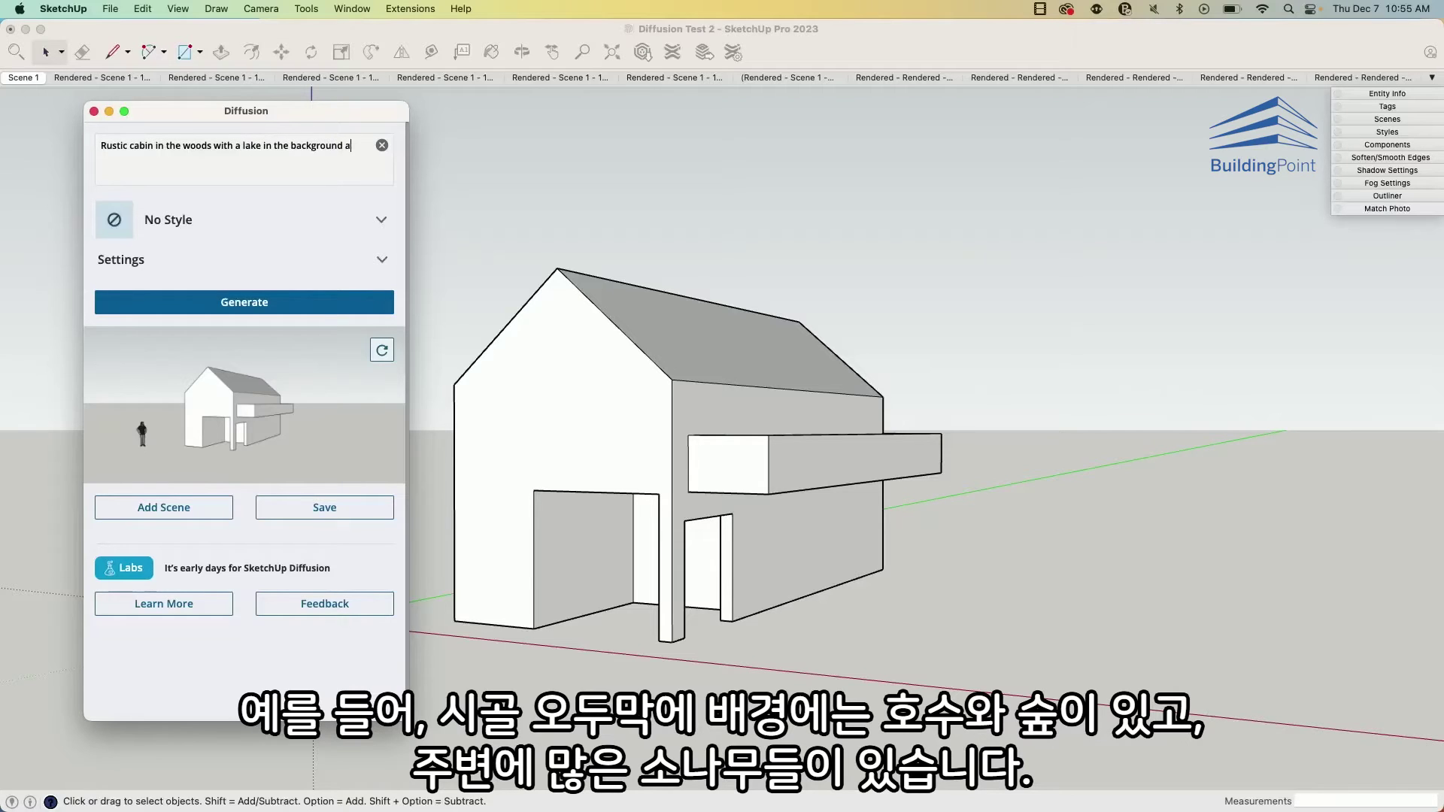
{"action": "type", "text": "nd lots of pine trees all around"}
{"action": "left_click", "coordinate": [214, 304]}
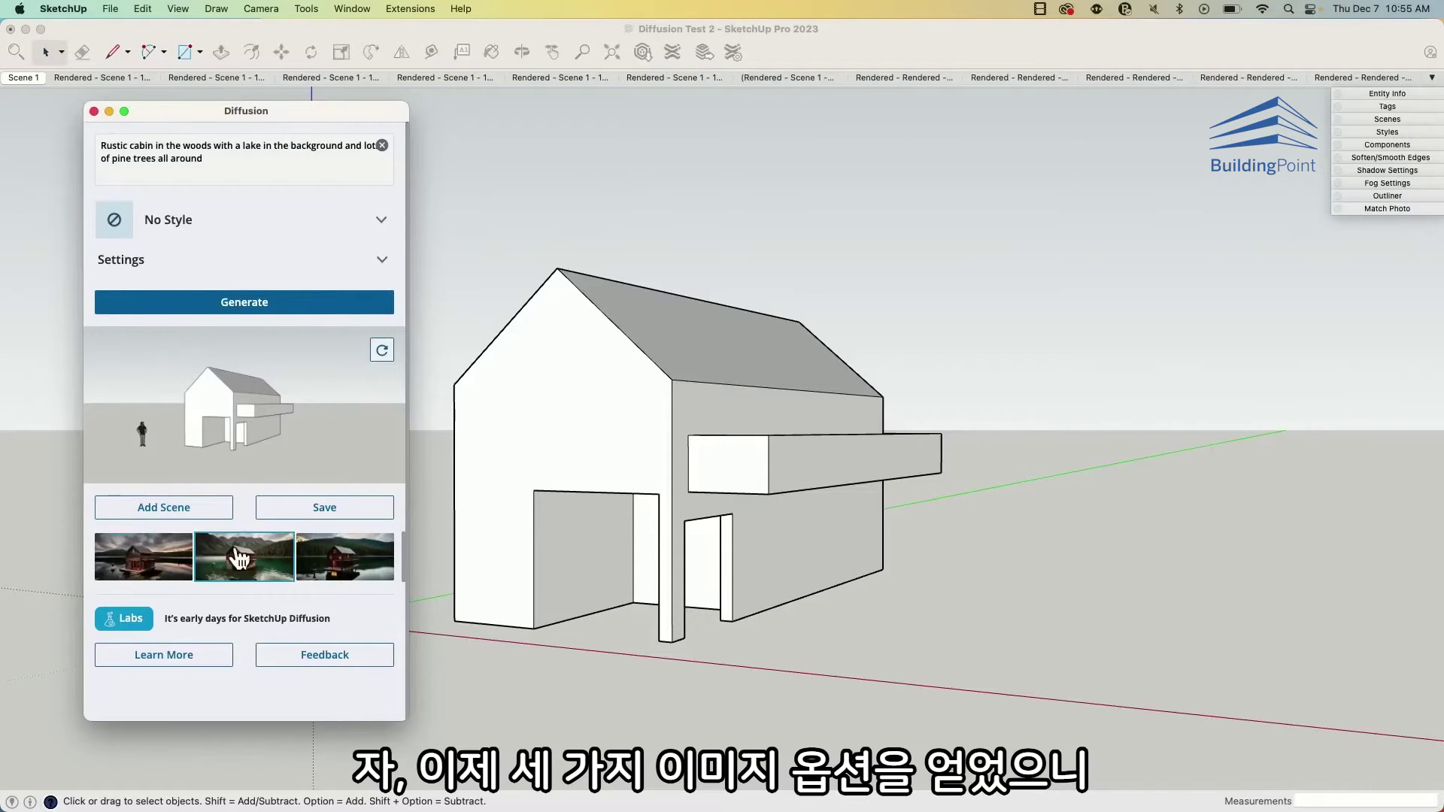
Preview the three generated cabin images one after another and return to the first one.
{"action": "left_click", "coordinate": [158, 575]}
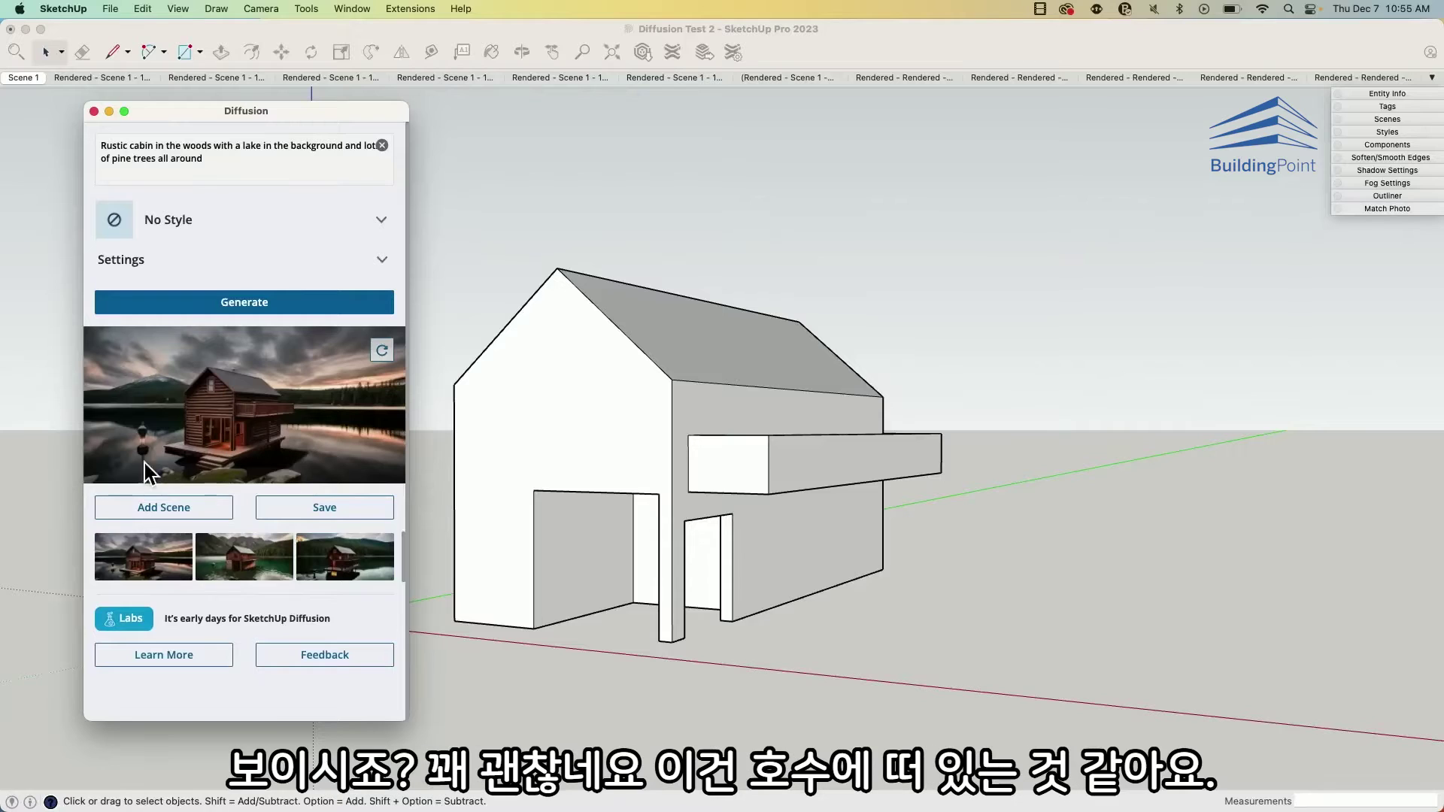
{"action": "left_click", "coordinate": [246, 572]}
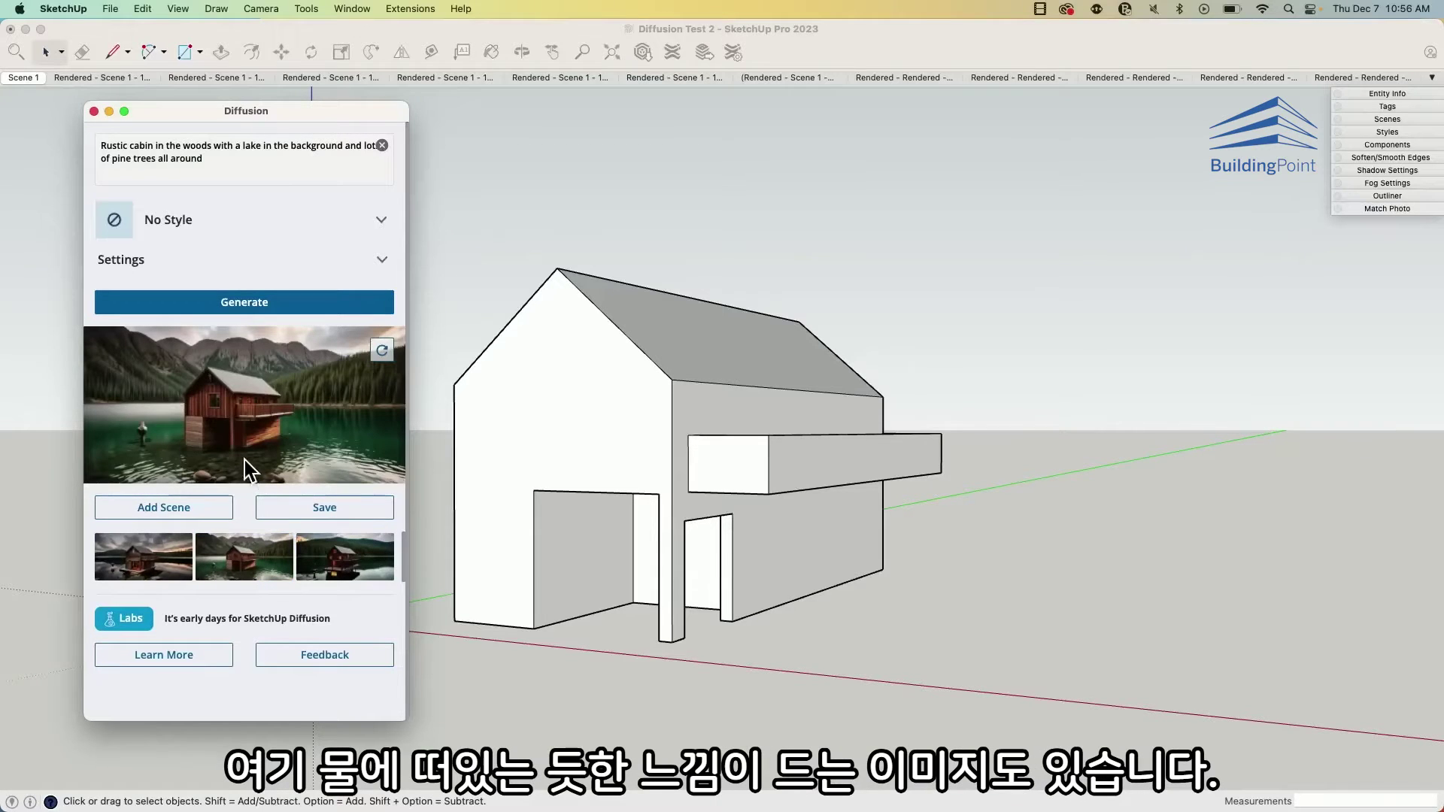
{"action": "left_click", "coordinate": [327, 581]}
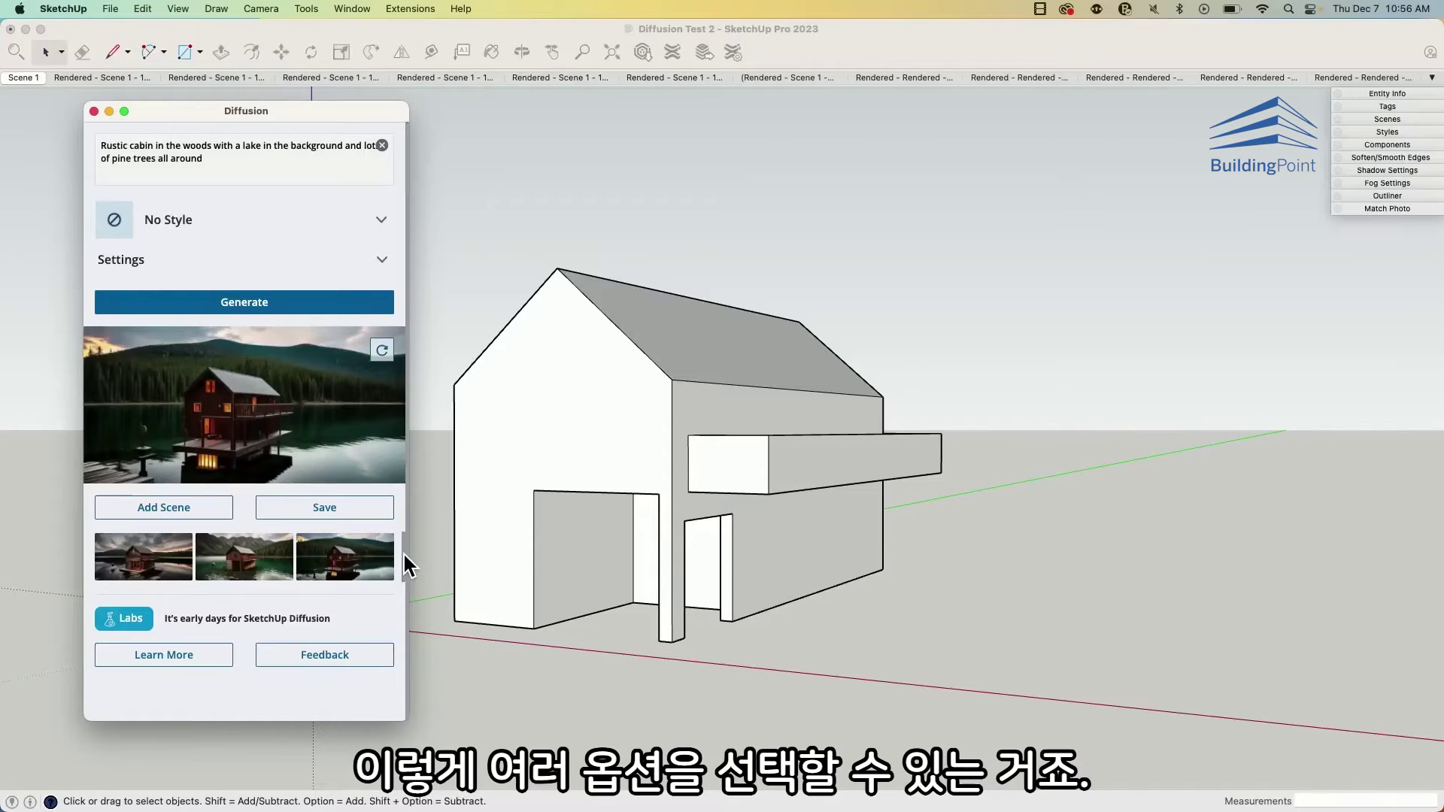
{"action": "left_click", "coordinate": [271, 560]}
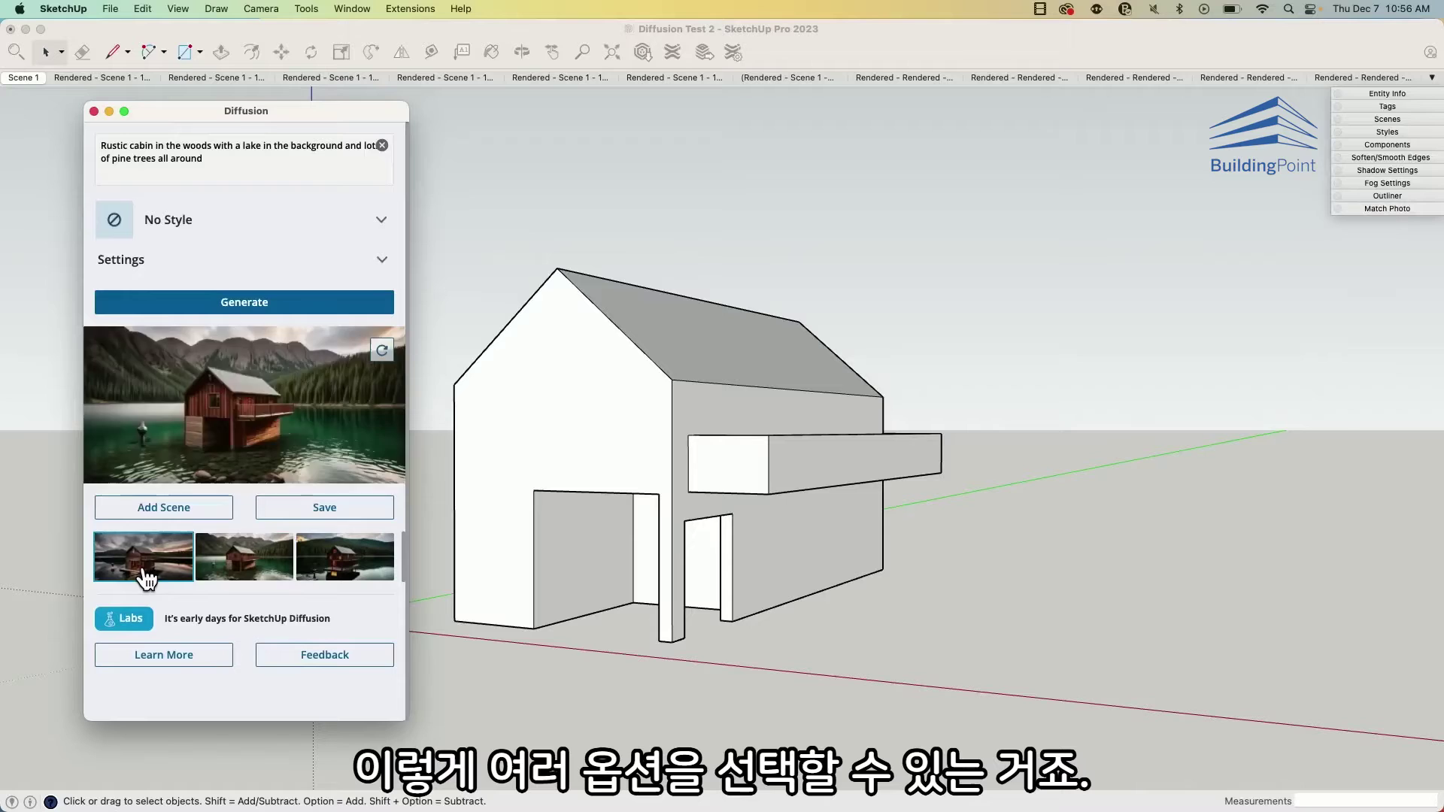
{"action": "left_click", "coordinate": [173, 576]}
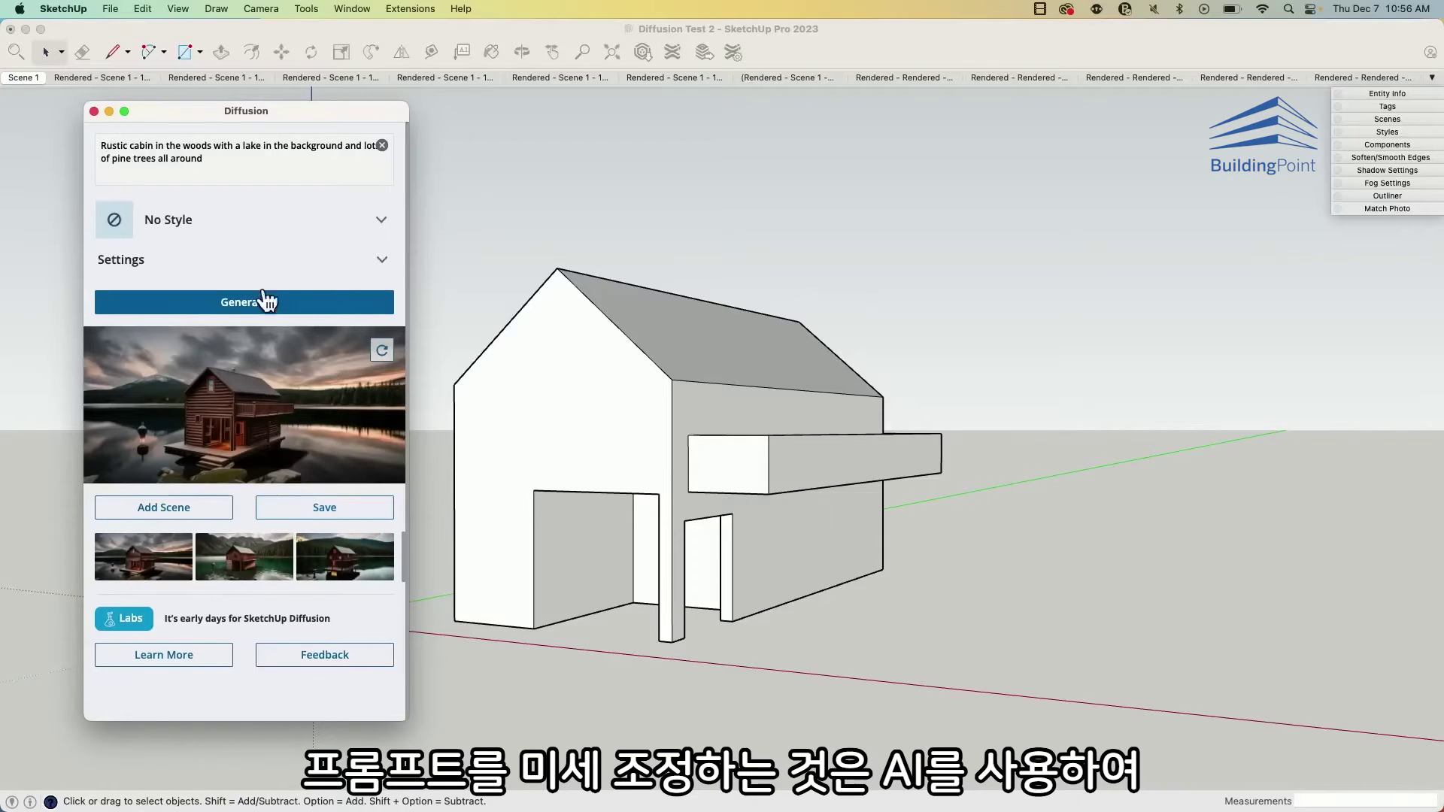
Extend the existing prompt with a gravel path leading up to front door and a firepit with chairs around it to the right.
{"action": "left_click_drag", "start_coordinate": [226, 158], "coordinate": [101, 145]}
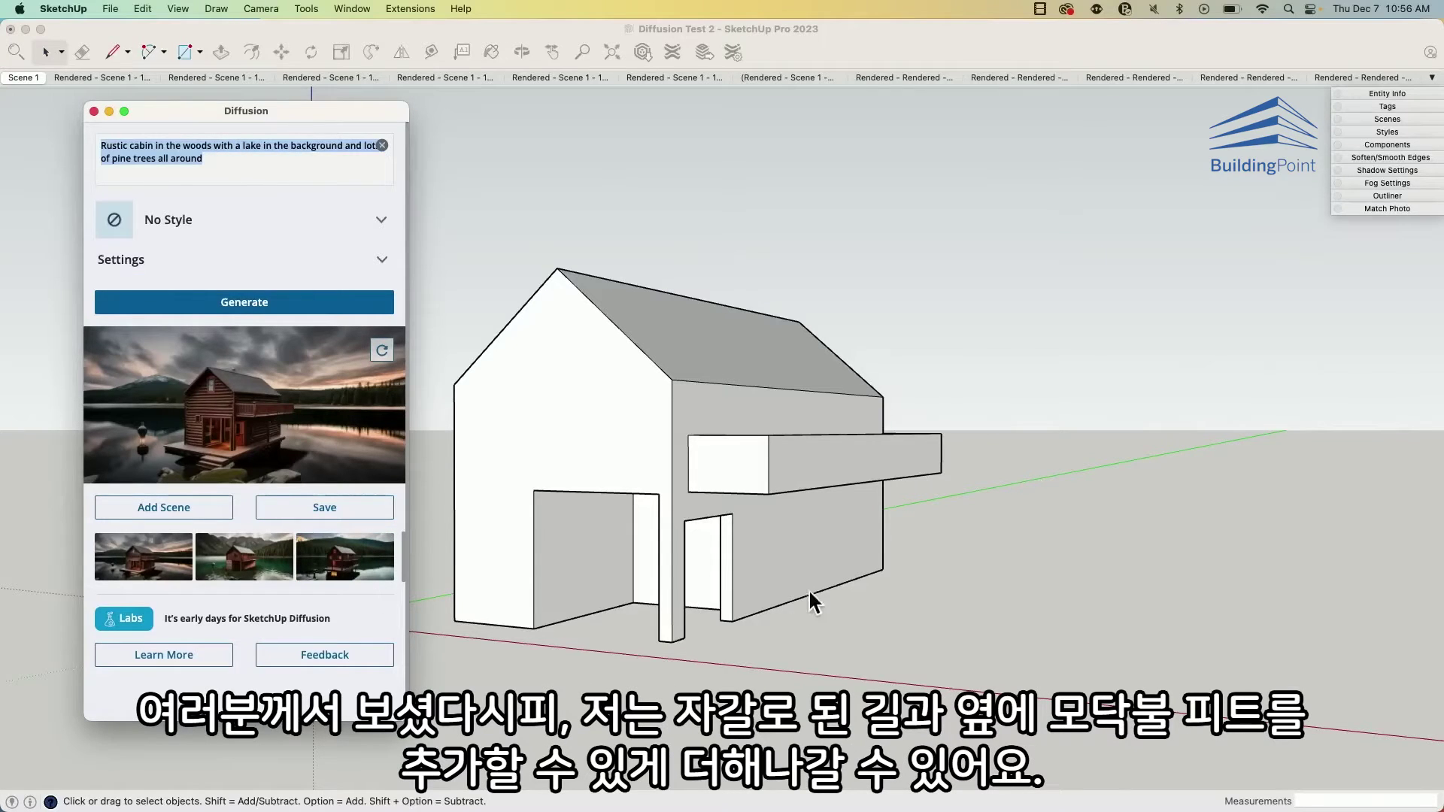
{"action": "left_click", "coordinate": [223, 161]}
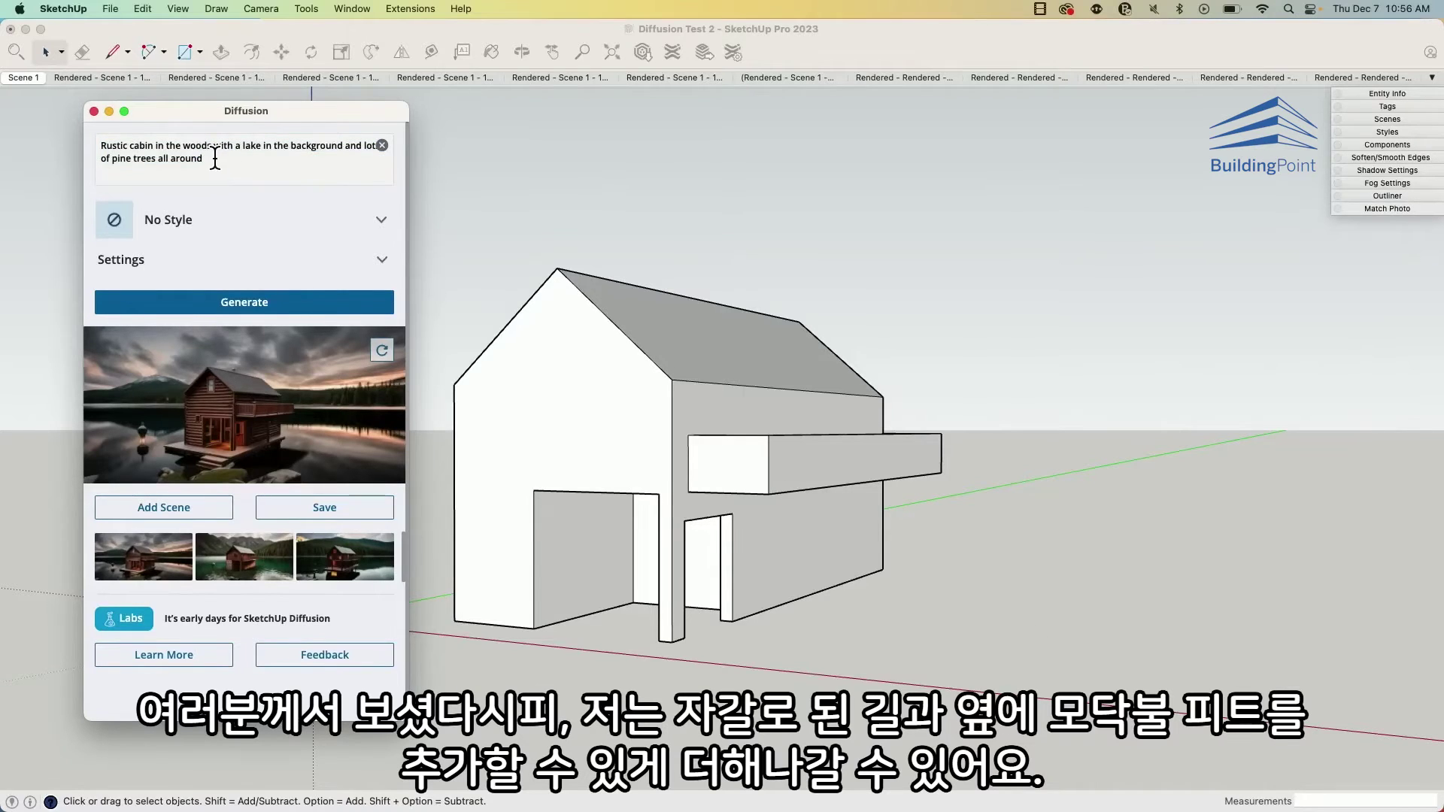
{"action": "type", "text": "gr"}
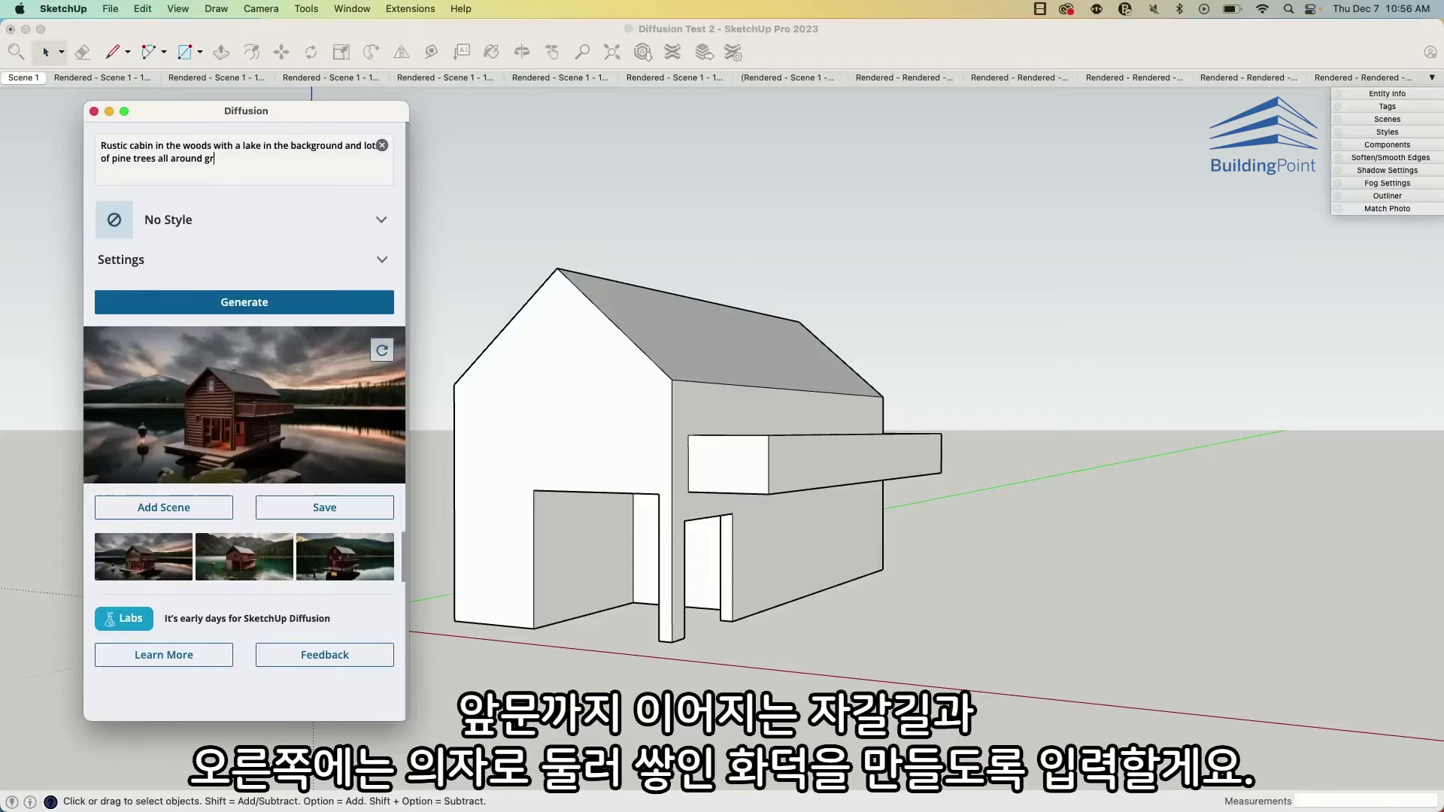
{"action": "type", "text": "avel path leading up to front door and a a"}
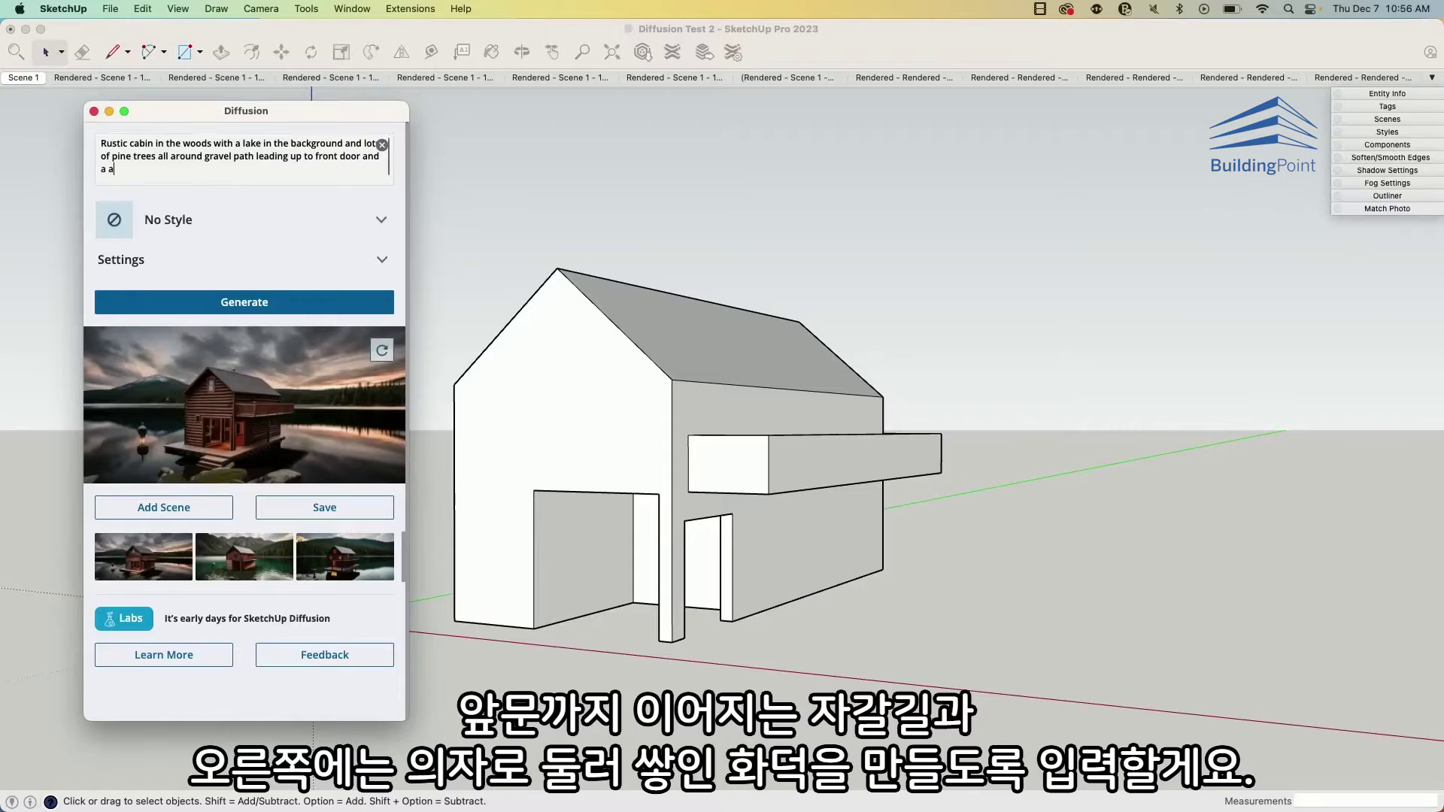
{"action": "type", "text": " firepit with chairs around it to theright"}
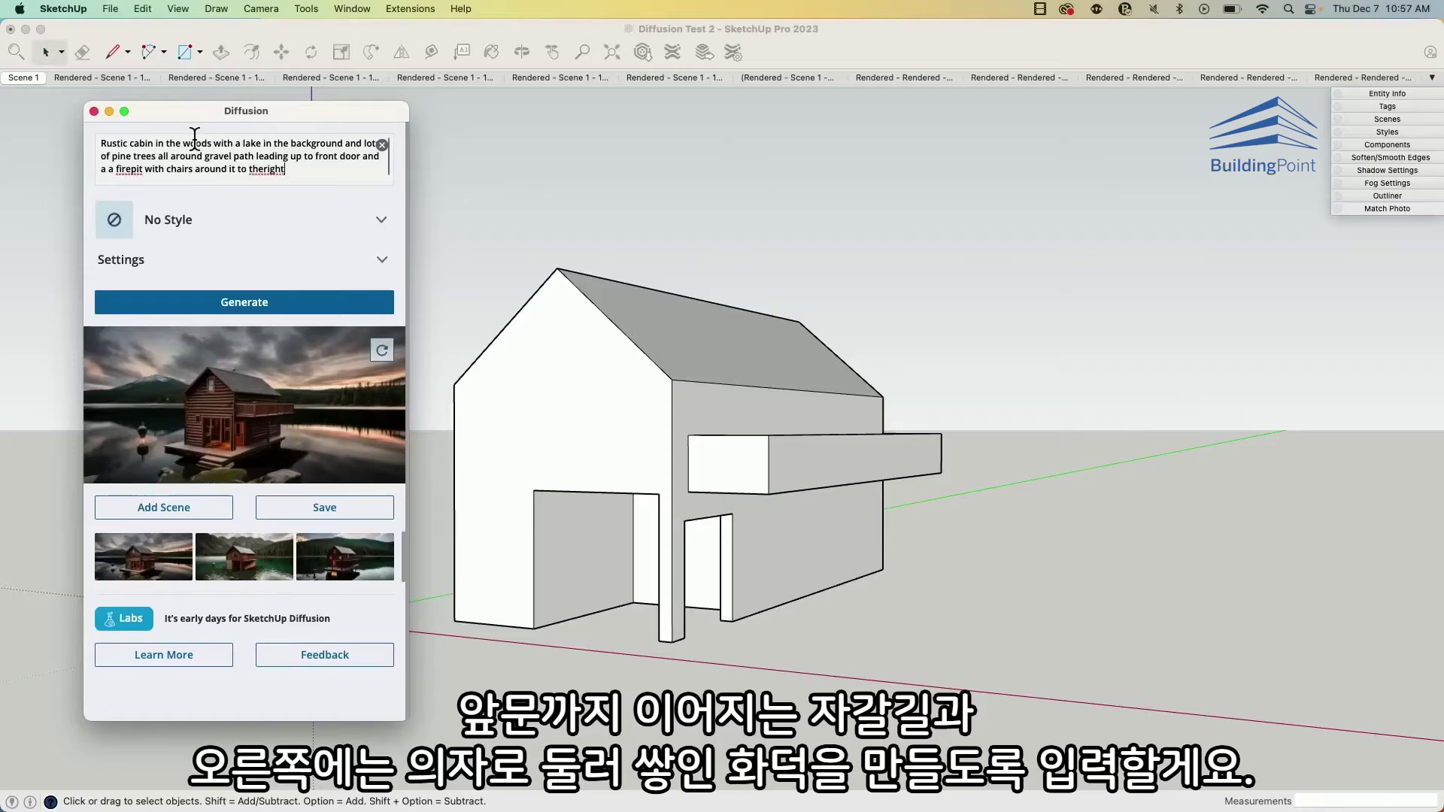
Correct the prompt's ending to "a fire pit with chairs around it to the right" and generate new images.
{"action": "left_click", "coordinate": [264, 168]}
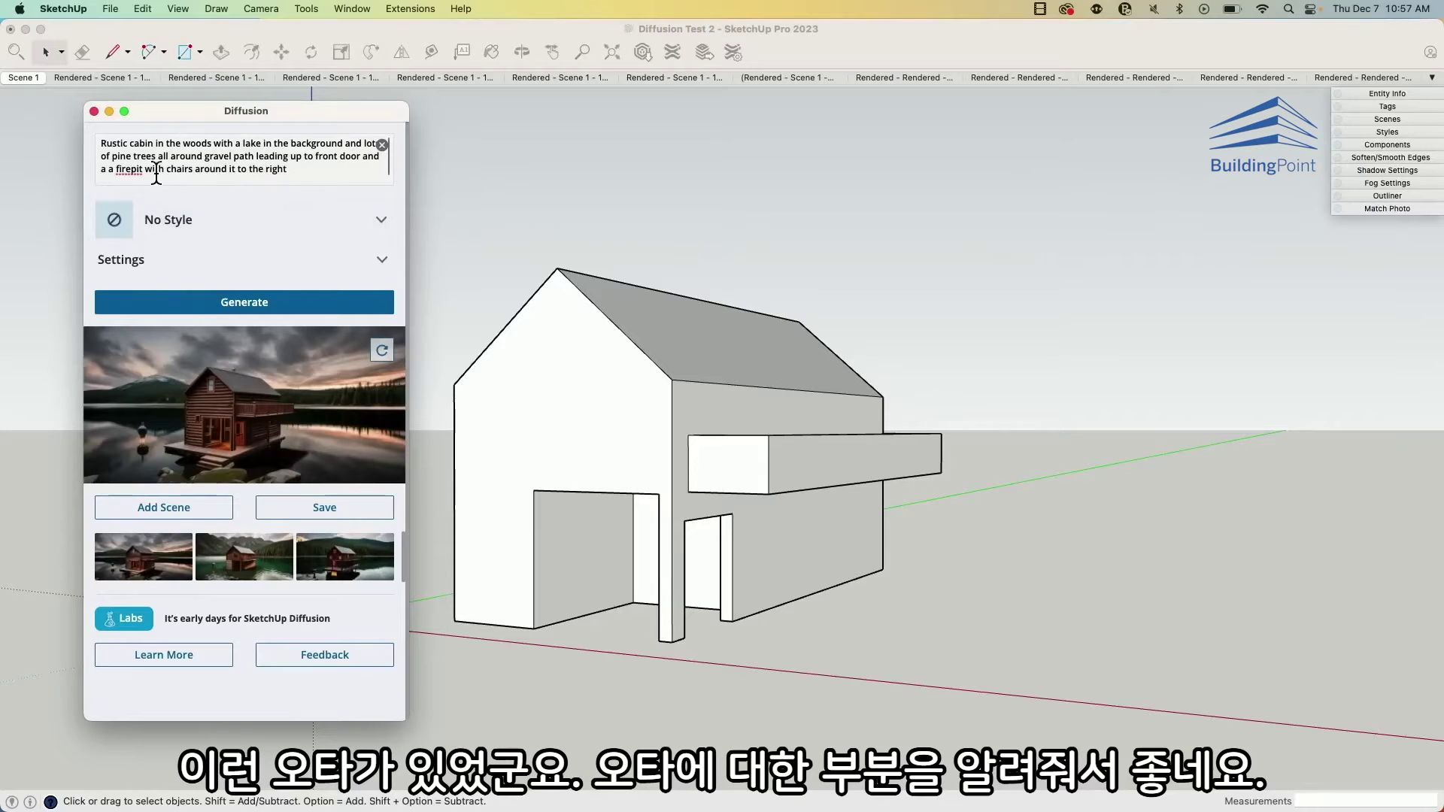
{"action": "double_click", "coordinate": [129, 168]}
{"action": "type", "text": "fire "}
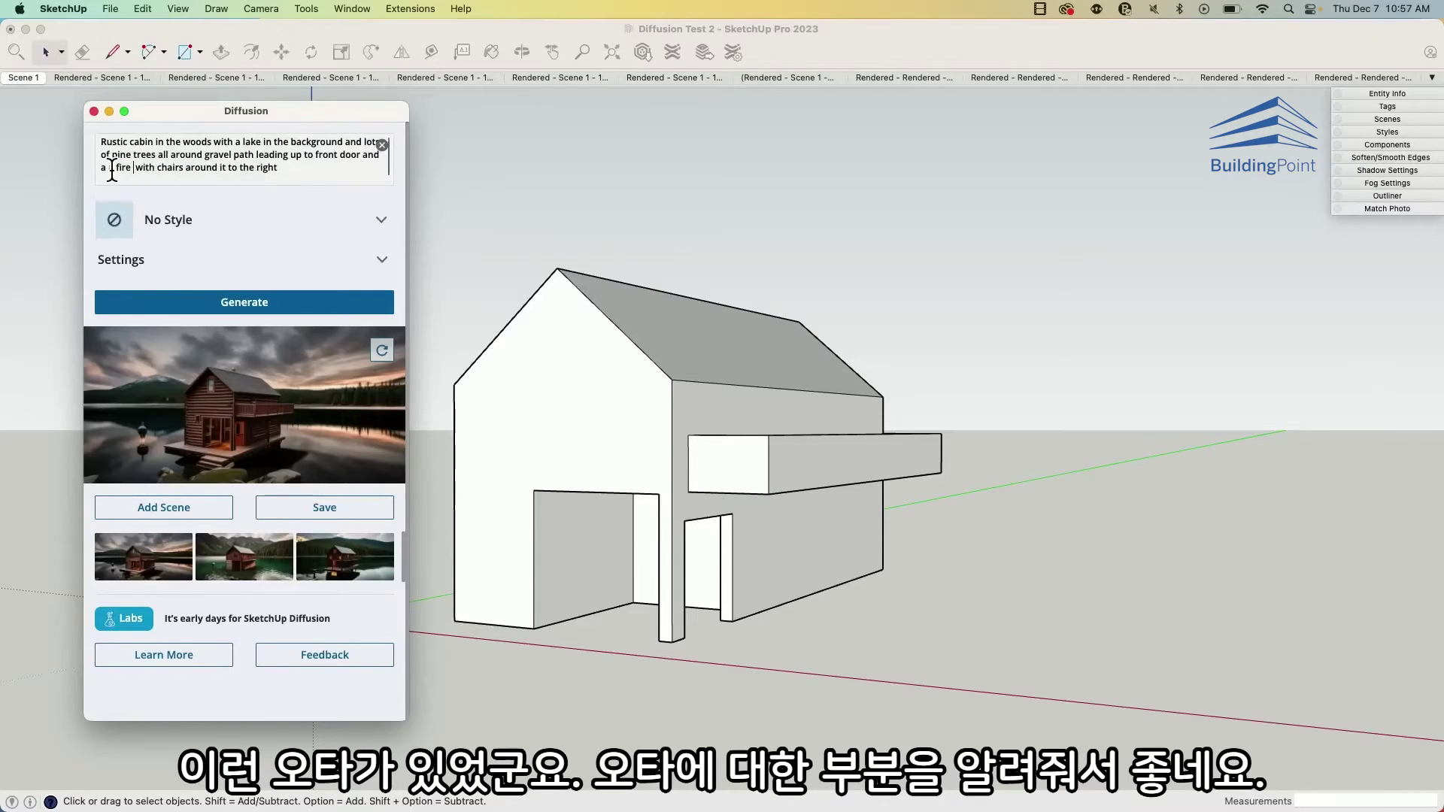
{"action": "type", "text": "pit"}
{"action": "left_click", "coordinate": [114, 167]}
{"action": "key", "text": "BackSpace"}
{"action": "key", "text": "BackSpace"}
{"action": "left_click", "coordinate": [231, 307]}
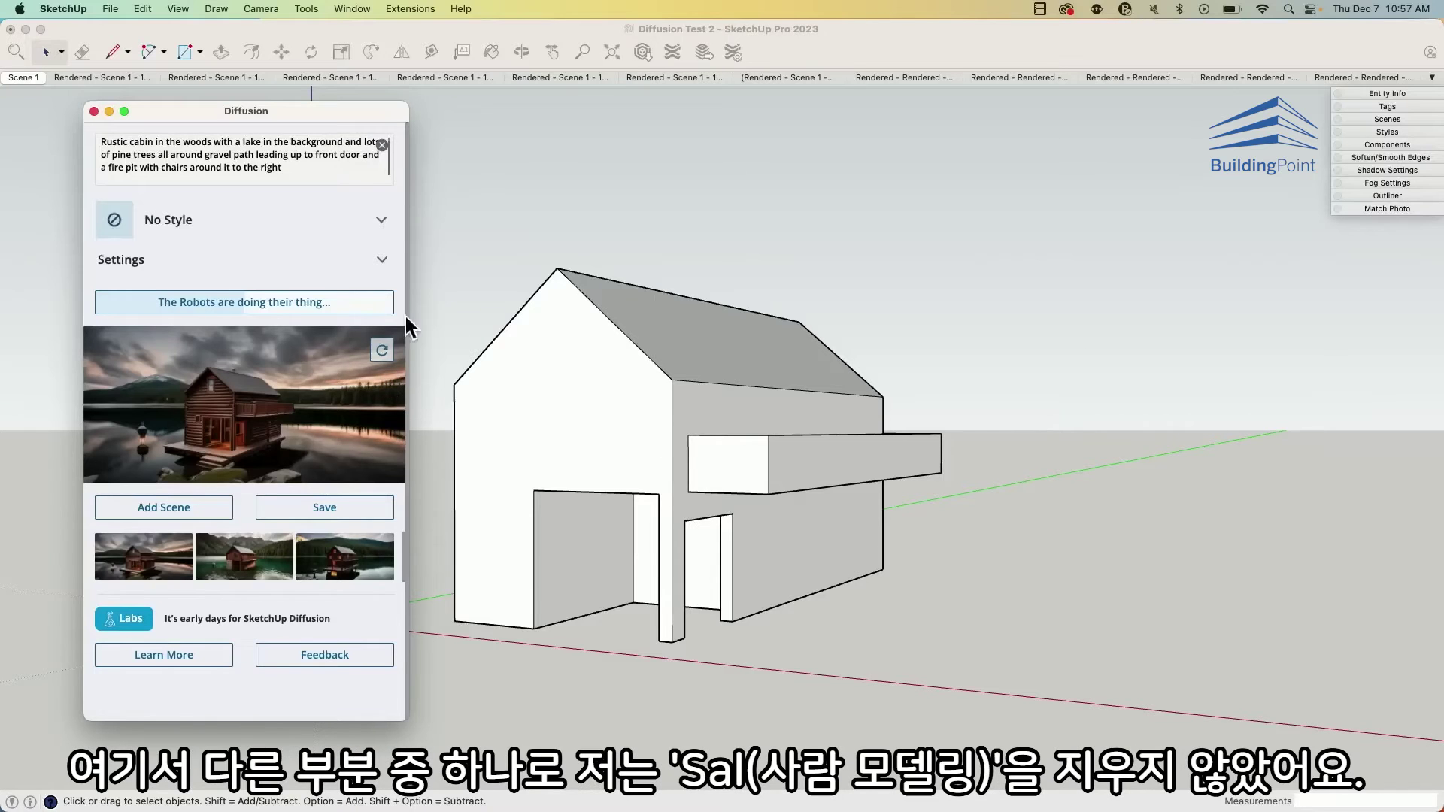
Erase the human figure beside the house and refresh Diffusion's input view.
{"action": "left_click_drag", "start_coordinate": [327, 120], "coordinate": [1179, 125]}
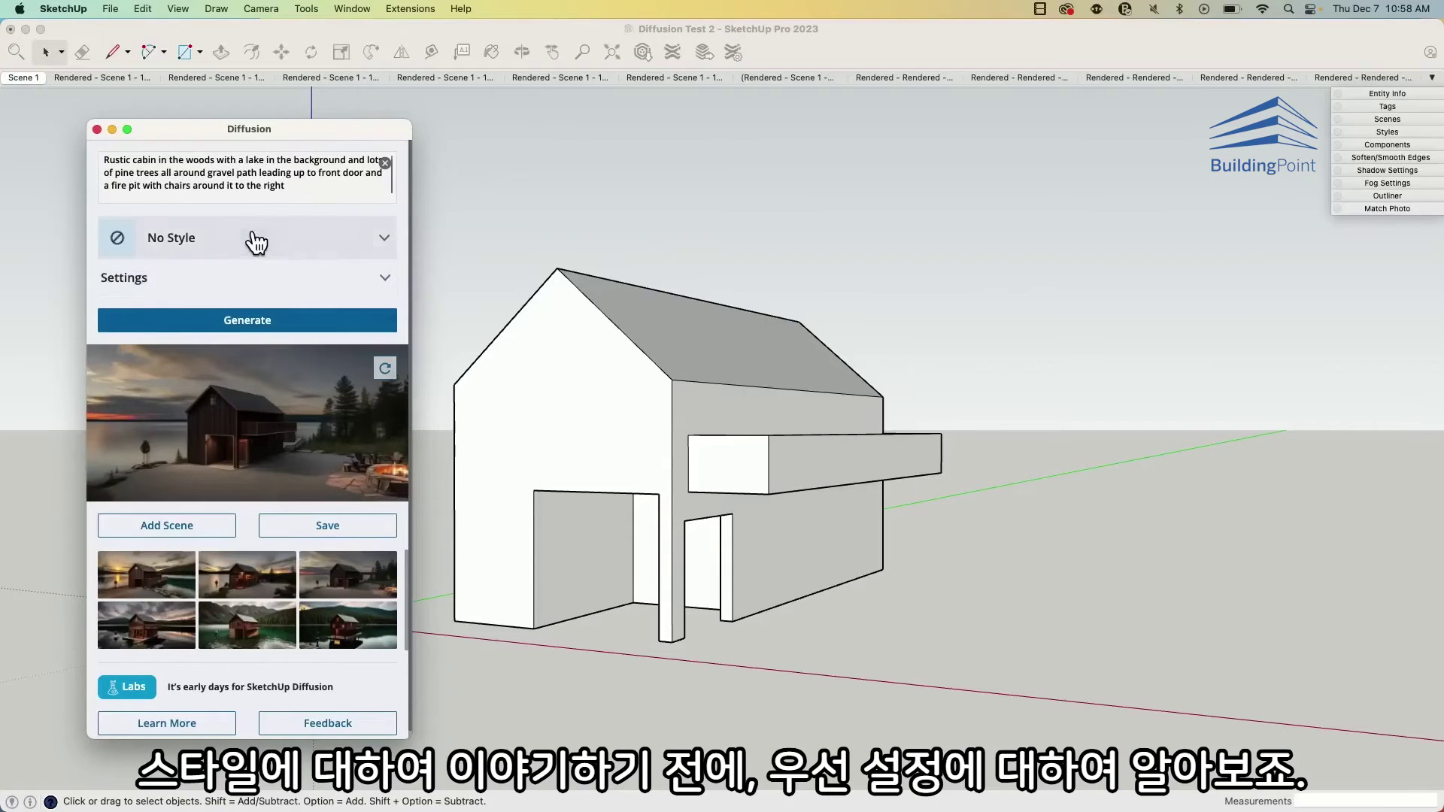
{"action": "left_click", "coordinate": [94, 284]}
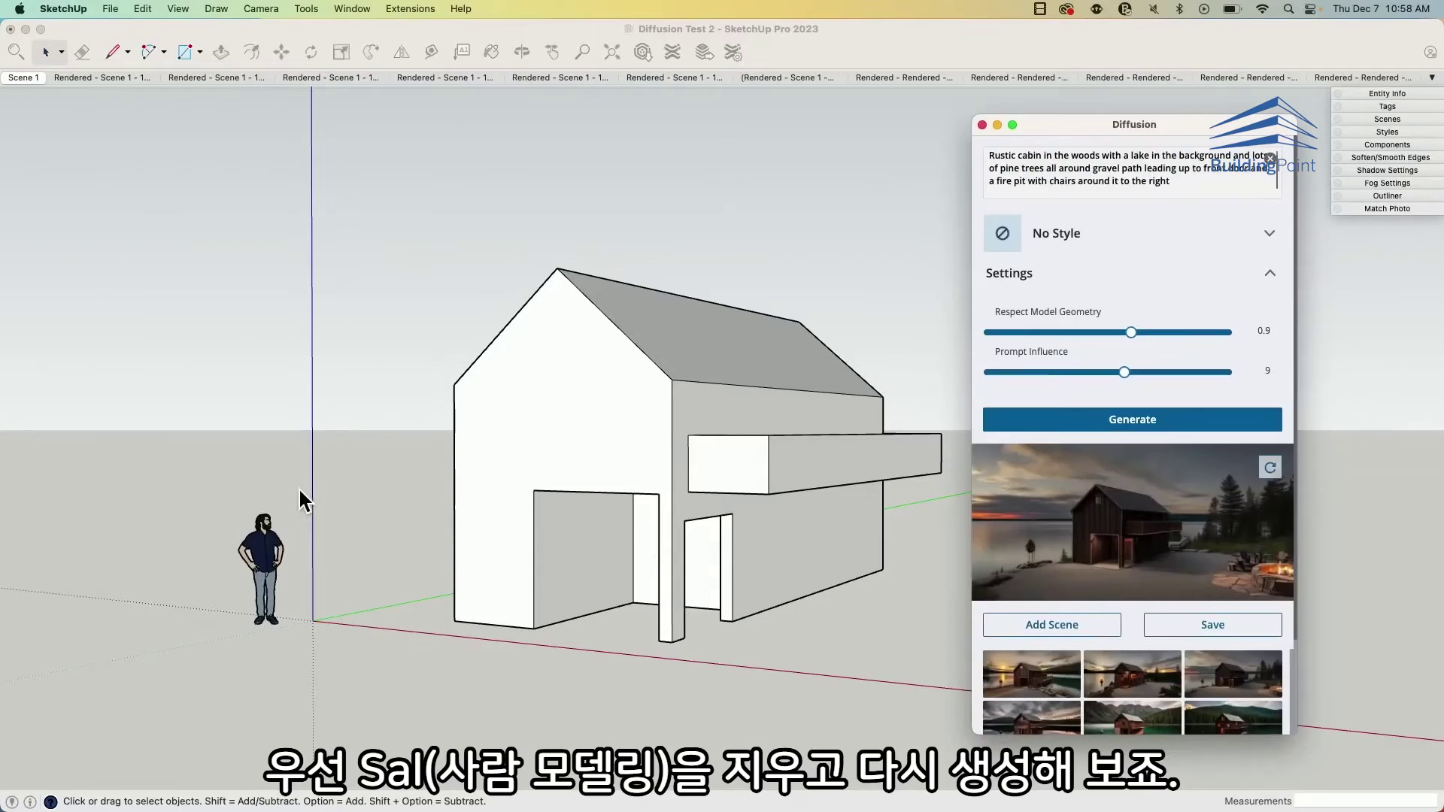
{"action": "left_click", "coordinate": [391, 504]}
{"action": "key", "text": "e"}
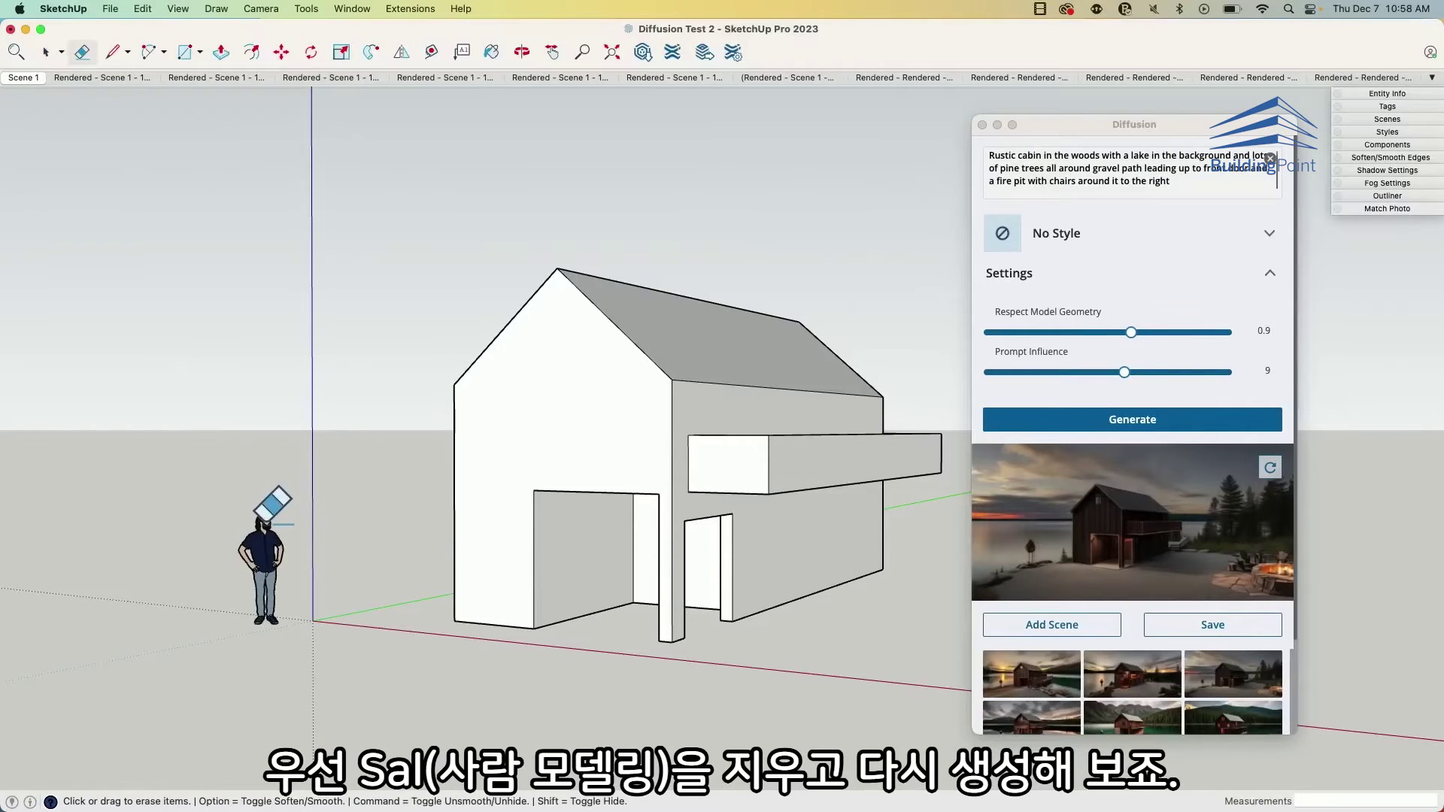
{"action": "left_click", "coordinate": [259, 511]}
{"action": "left_click", "coordinate": [1270, 467]}
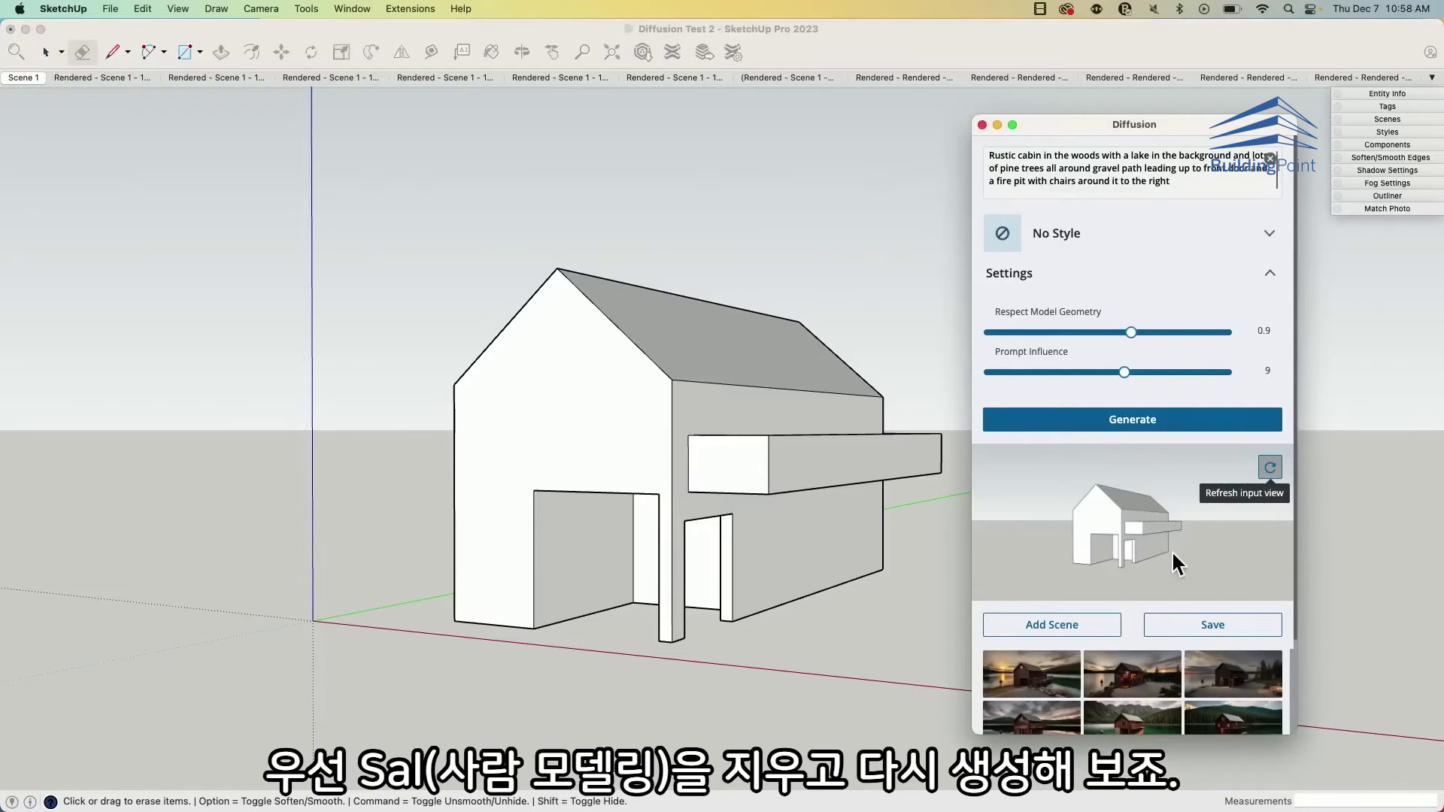
Set Respect Model Geometry to 0.7 and Prompt Influence to 10, and generate new images from the same prompt.
{"action": "left_click_drag", "start_coordinate": [1118, 124], "coordinate": [221, 107]}
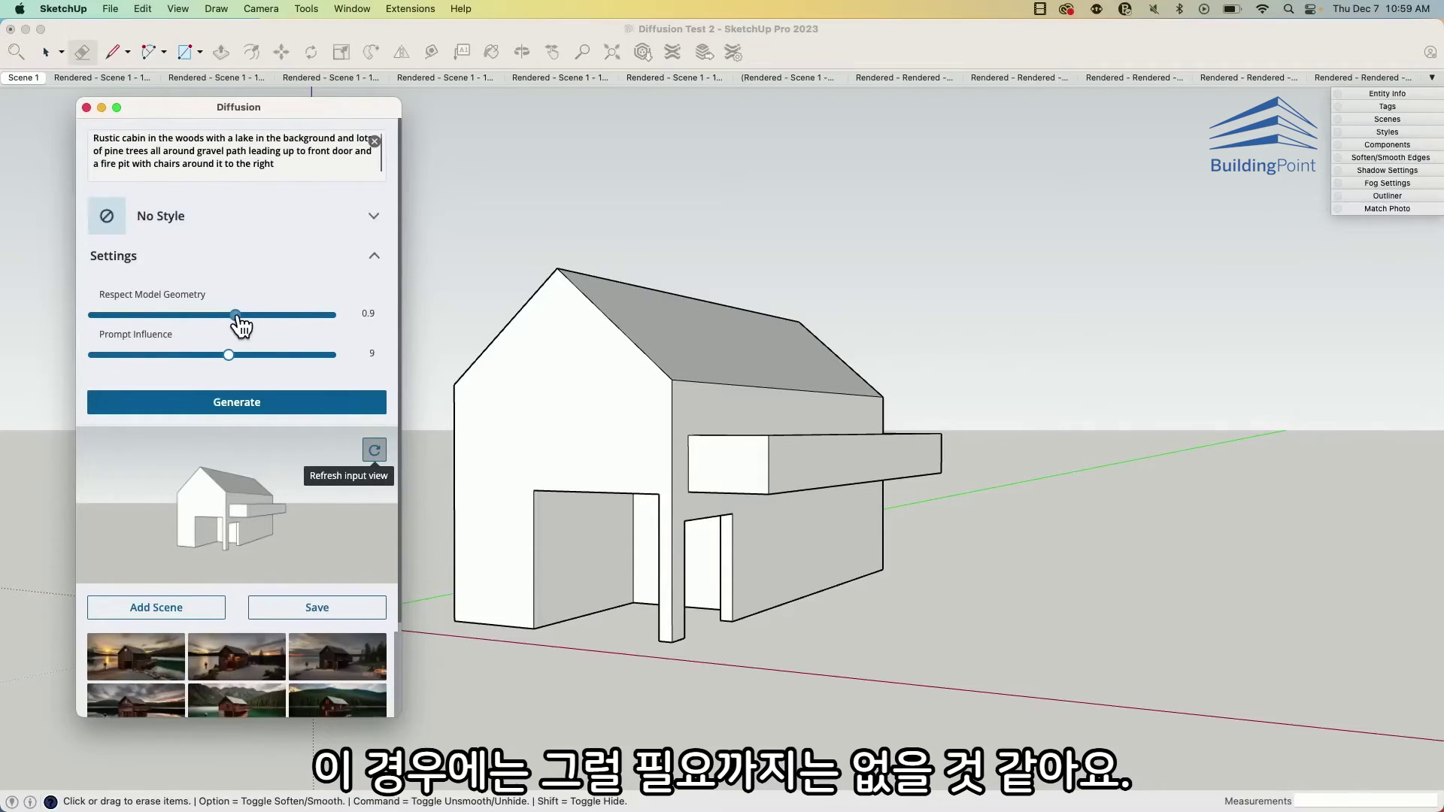
{"action": "left_click_drag", "start_coordinate": [237, 319], "coordinate": [207, 328]}
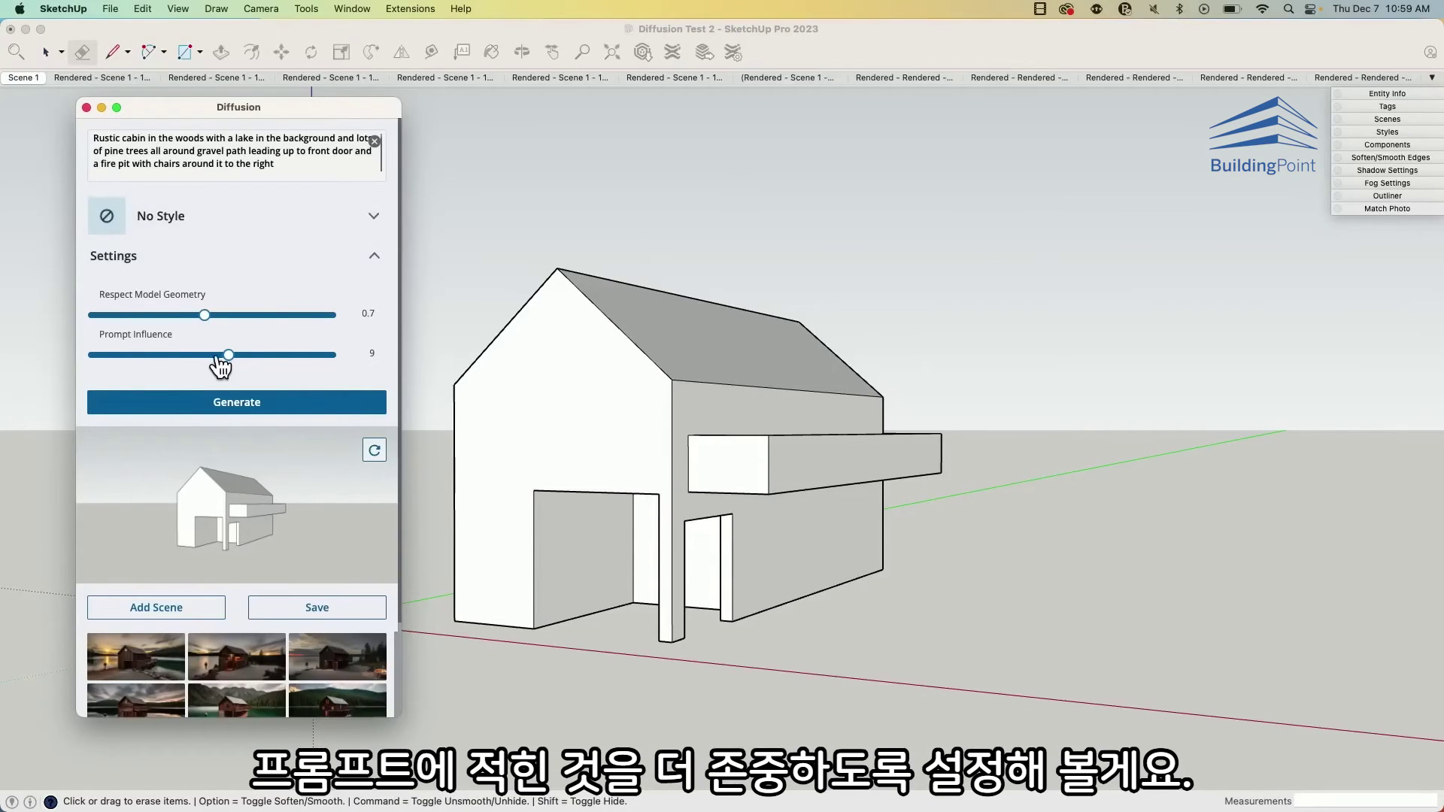
{"action": "left_click_drag", "start_coordinate": [229, 359], "coordinate": [262, 358]}
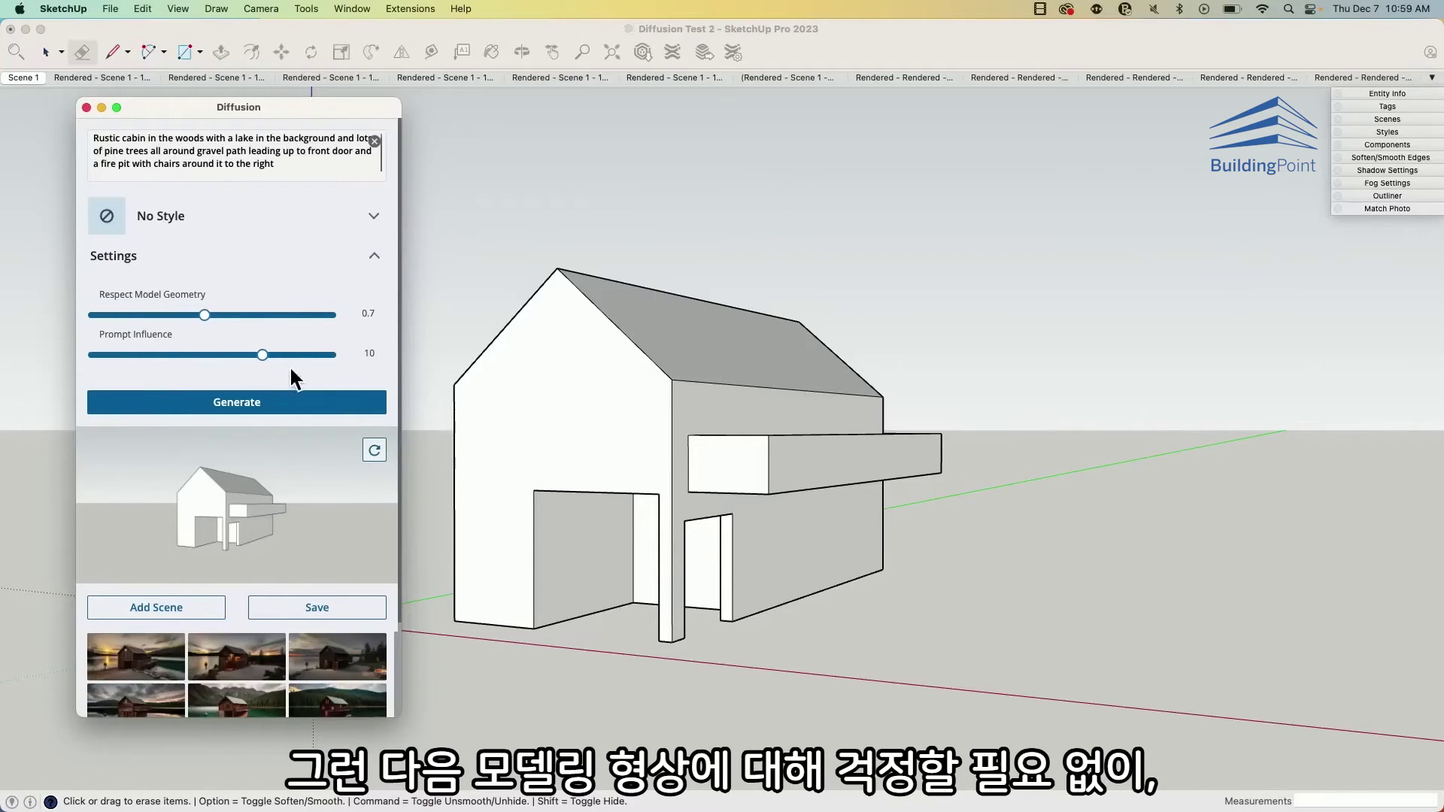
{"action": "left_click", "coordinate": [180, 402]}
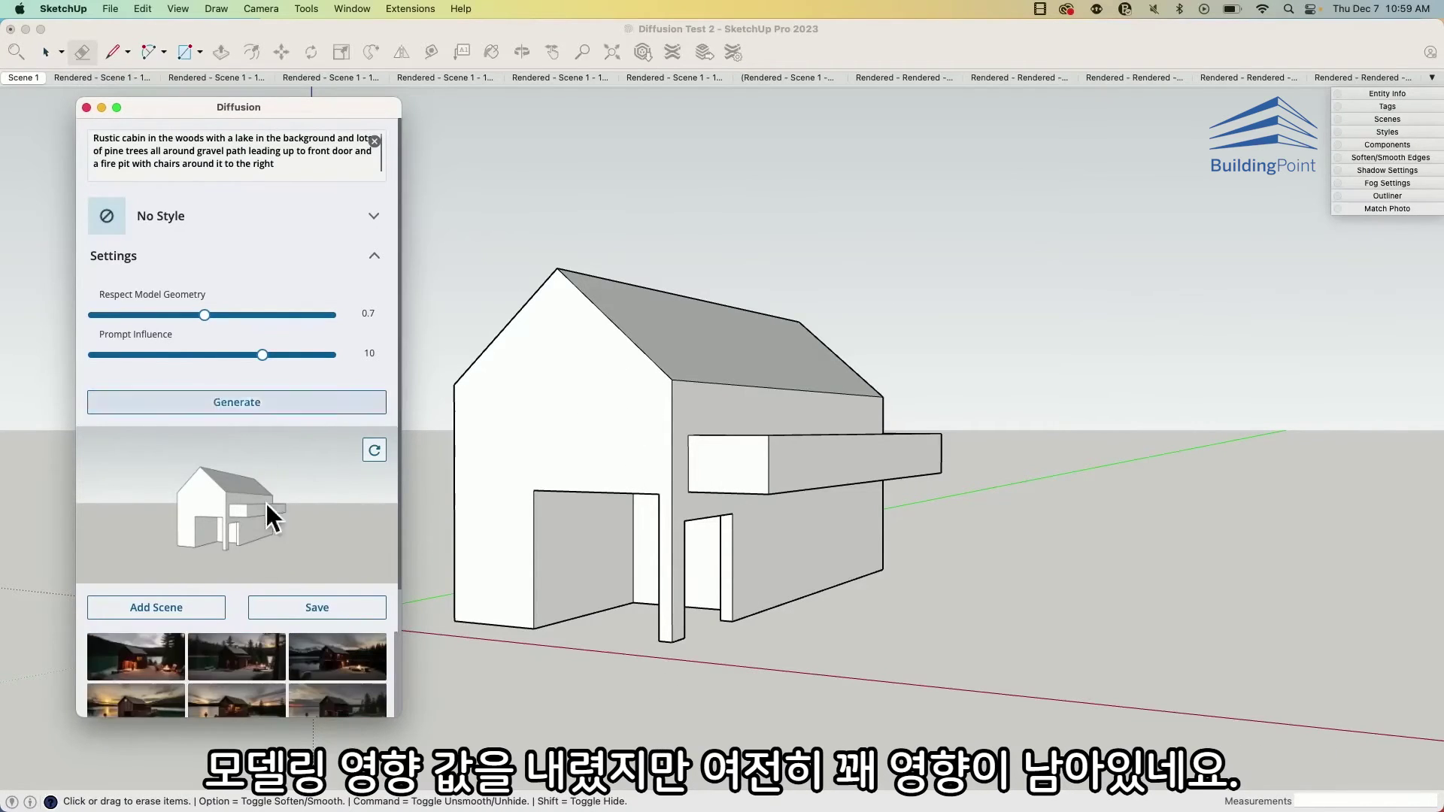
Preview the new cabin images and add the second one, with the fire pit beside the dark cabin, as a scene.
{"action": "left_click", "coordinate": [135, 659]}
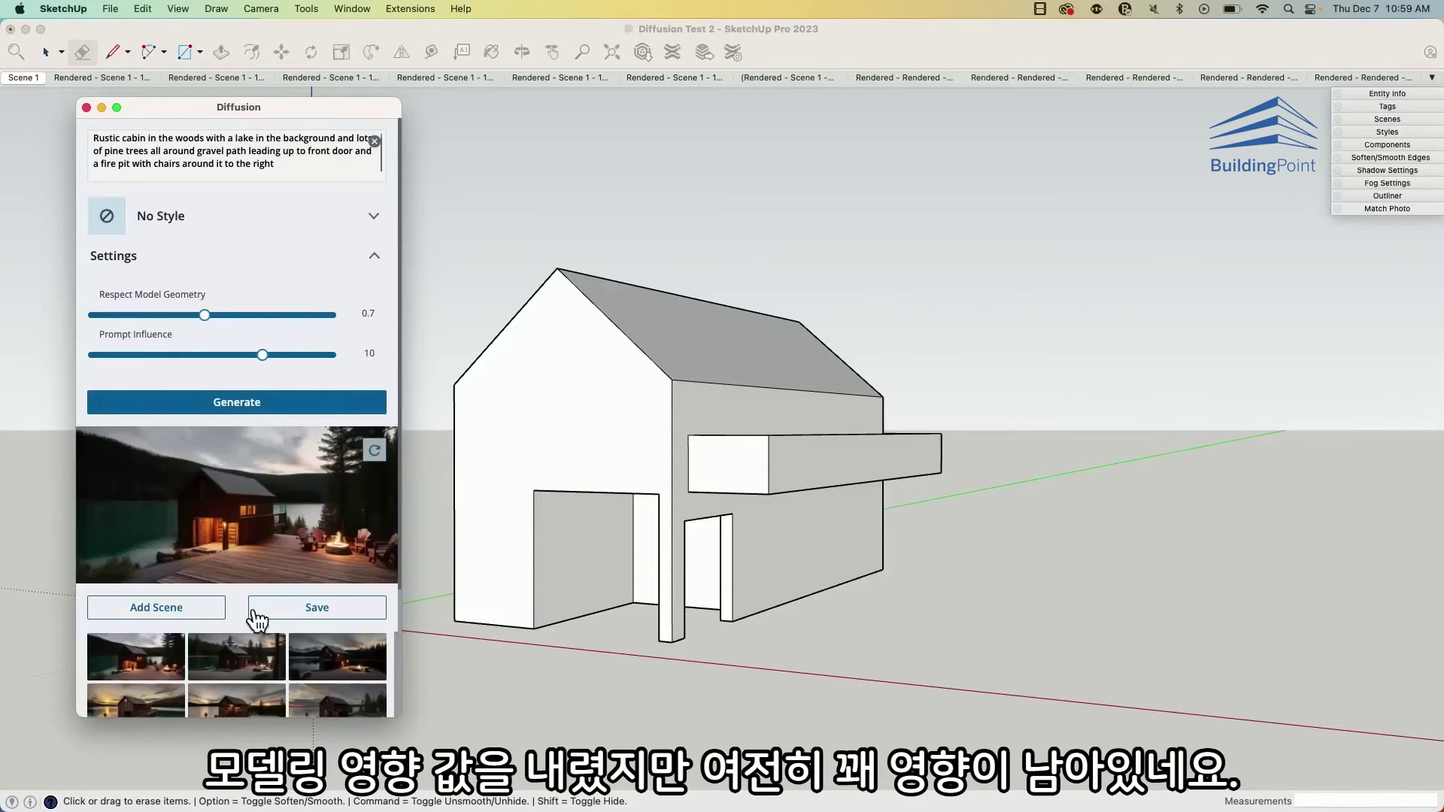
{"action": "left_click", "coordinate": [237, 657]}
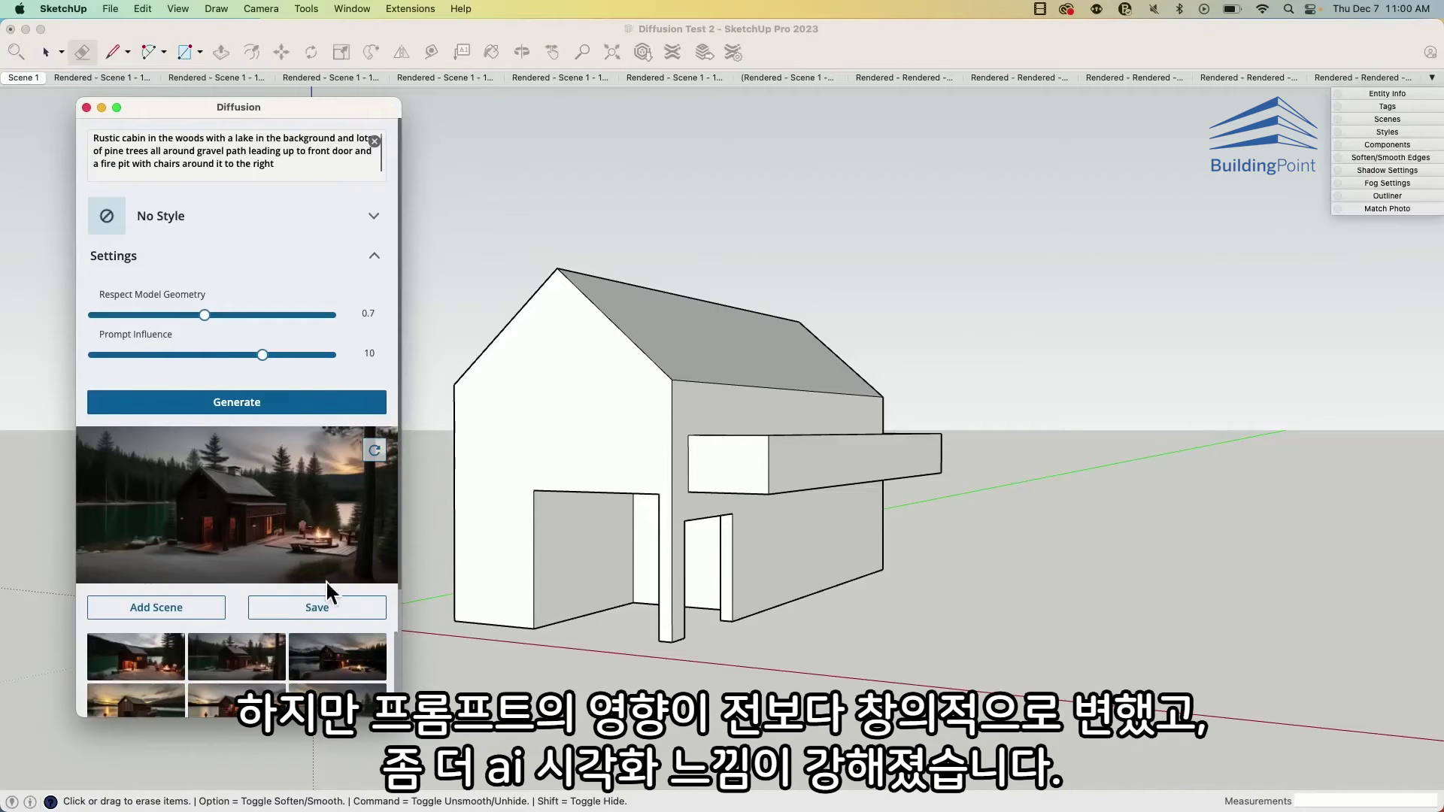
{"action": "left_click", "coordinate": [355, 658]}
{"action": "left_click", "coordinate": [240, 656]}
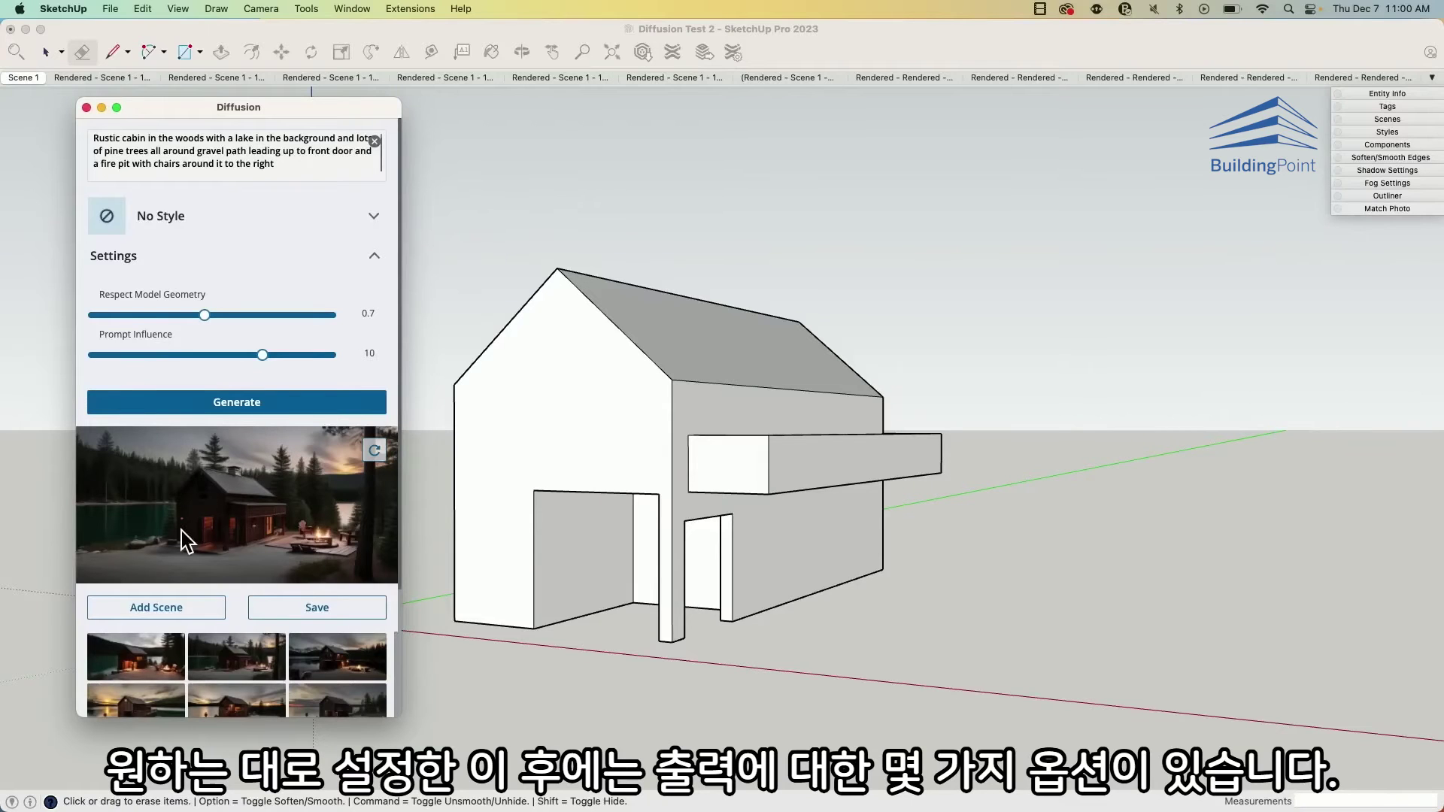
{"action": "scroll", "coordinate": [182, 532], "scroll_direction": "down", "scroll_amount": 5}
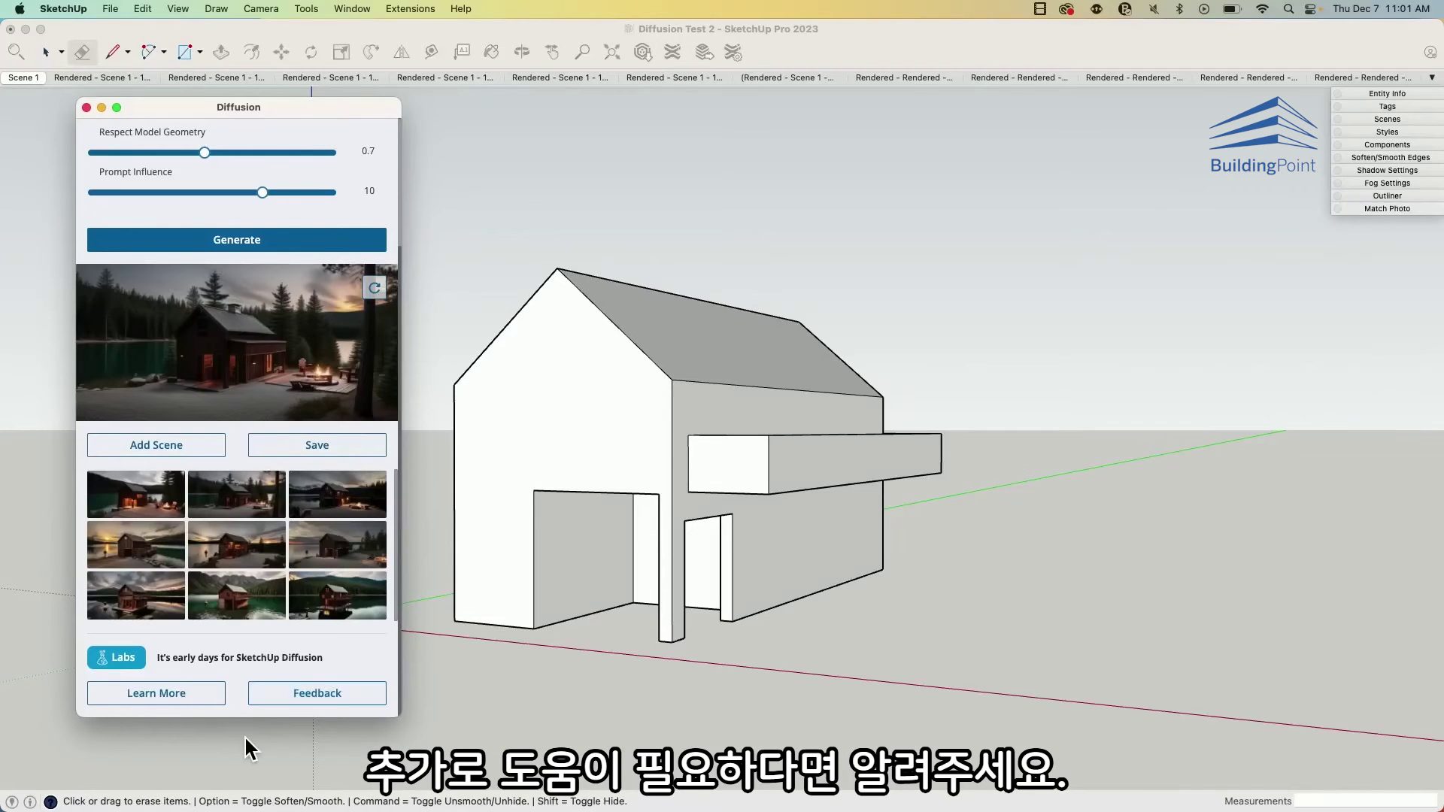
{"action": "scroll", "coordinate": [215, 670], "scroll_direction": "up", "scroll_amount": 3}
{"action": "scroll", "coordinate": [215, 674], "scroll_direction": "up", "scroll_amount": 1}
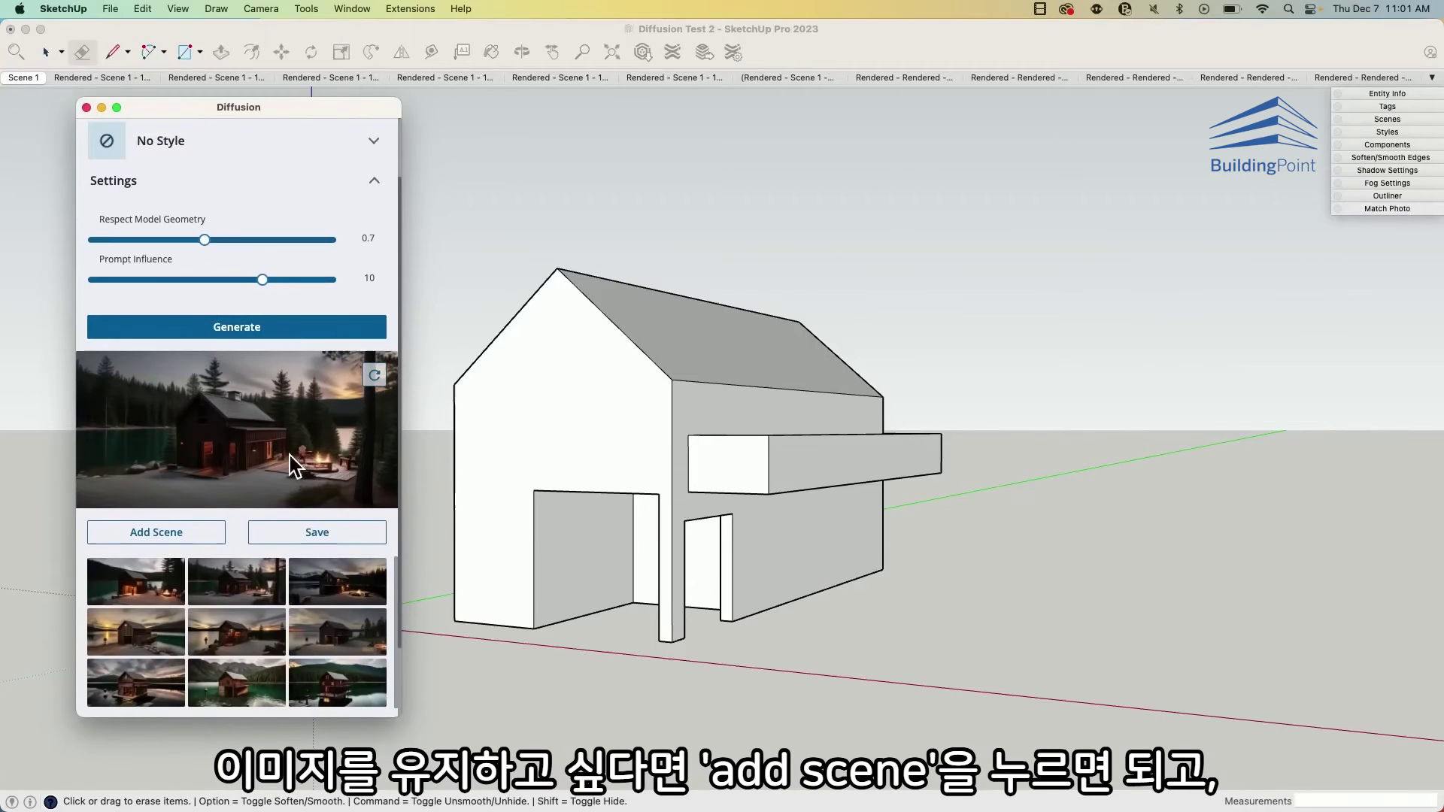
{"action": "left_click", "coordinate": [145, 538]}
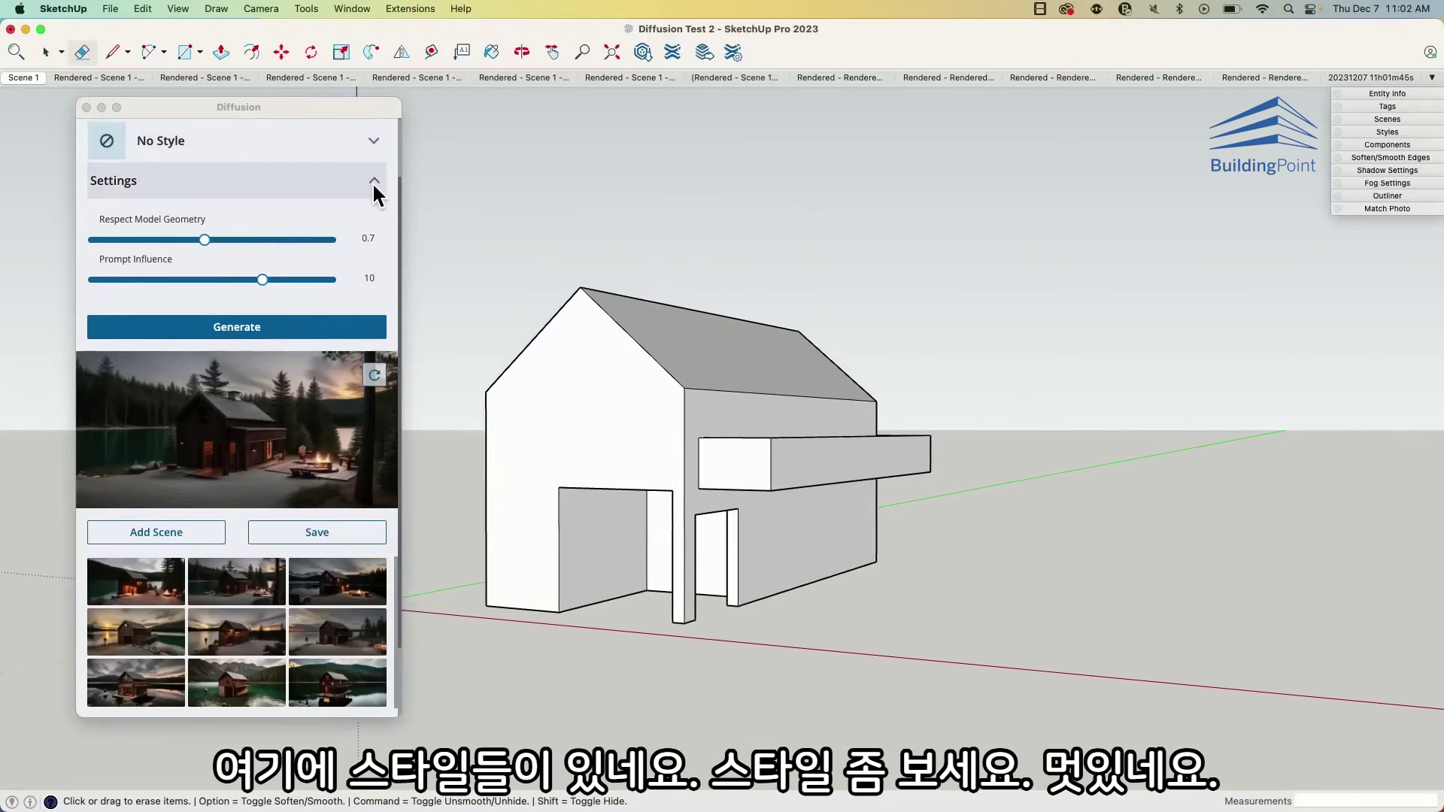
Apply the Watercolor style, refresh Diffusion's input view from the current model view, and generate new images.
{"action": "left_click", "coordinate": [373, 185]}
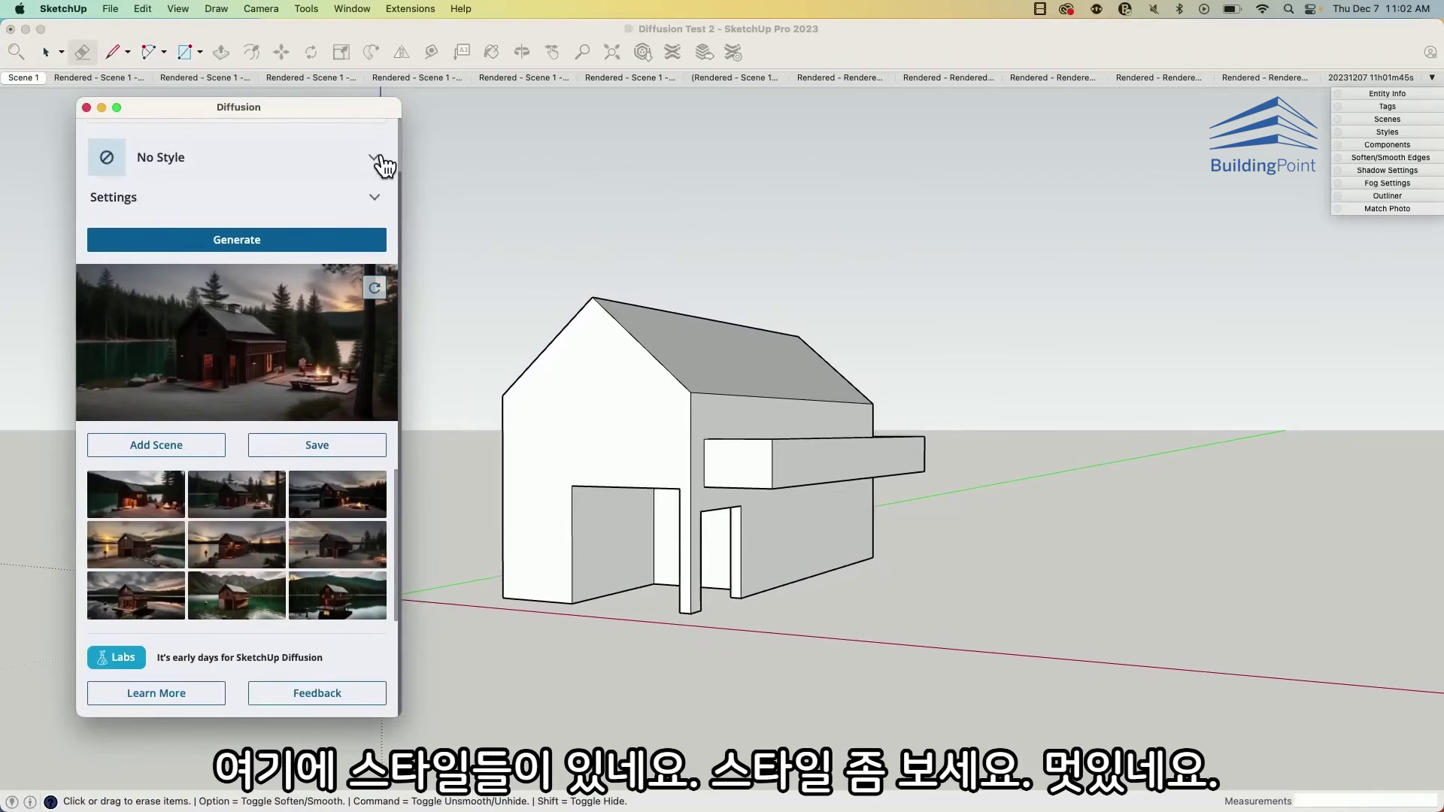
{"action": "left_click", "coordinate": [380, 159]}
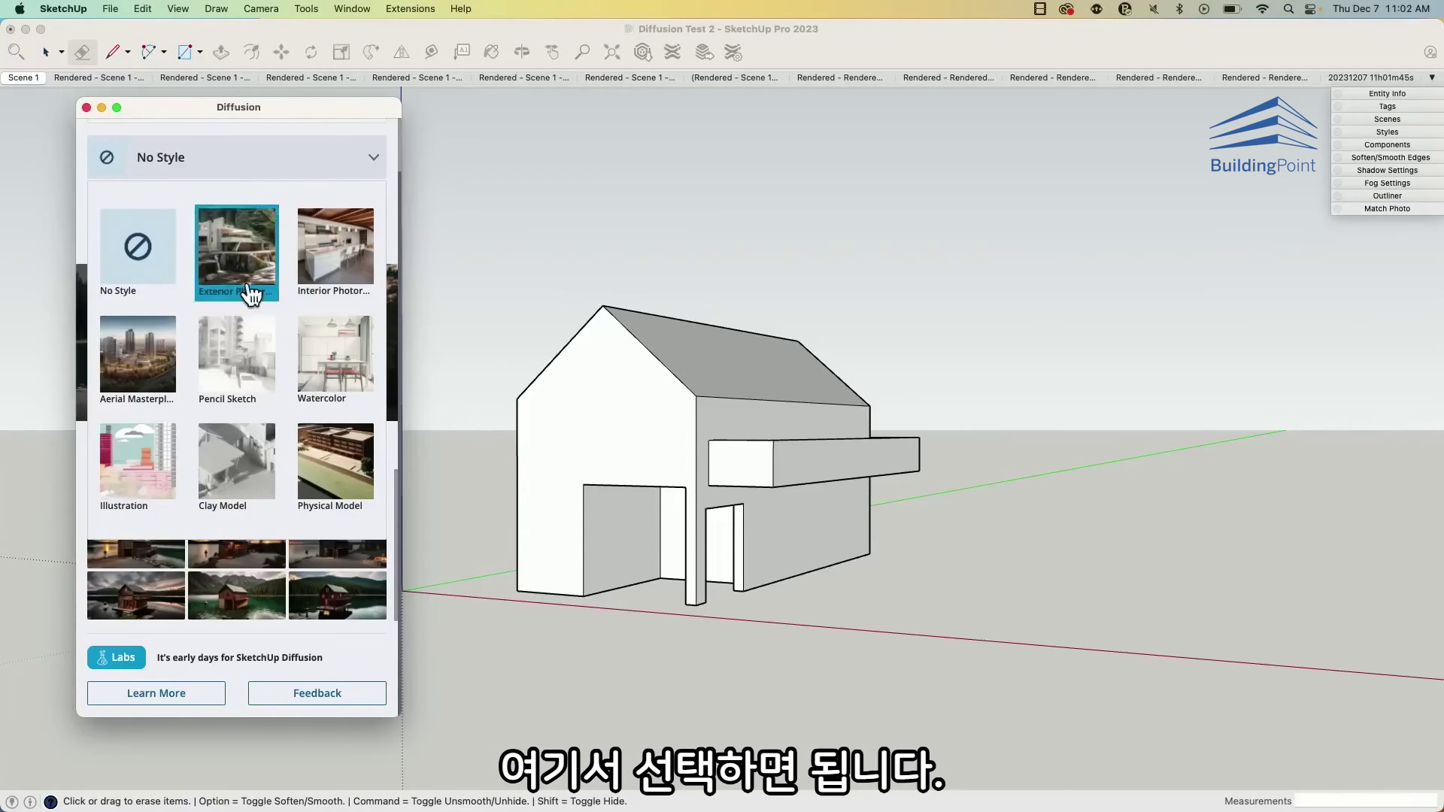
{"action": "left_click", "coordinate": [348, 367]}
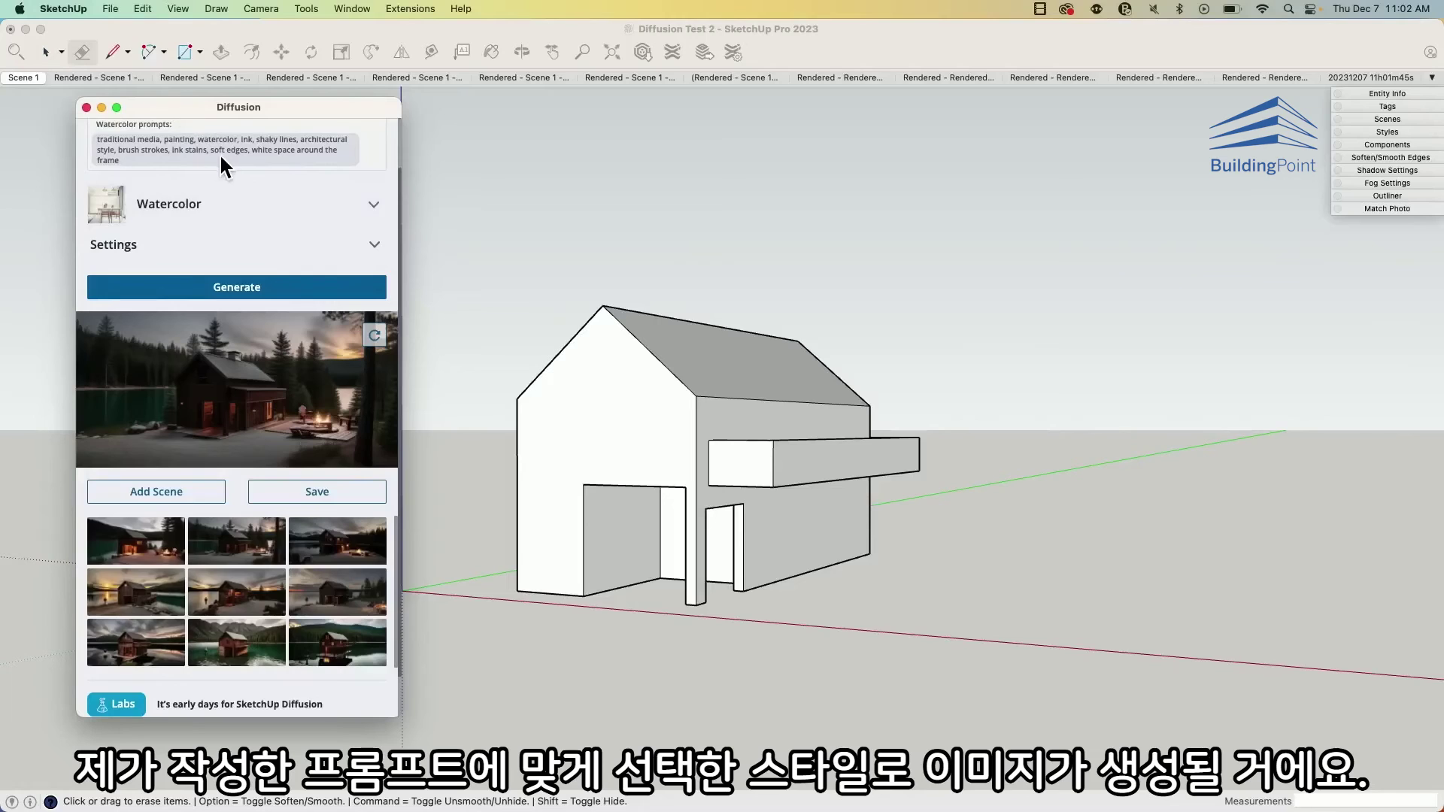
{"action": "left_click", "coordinate": [374, 336]}
{"action": "left_click", "coordinate": [256, 288]}
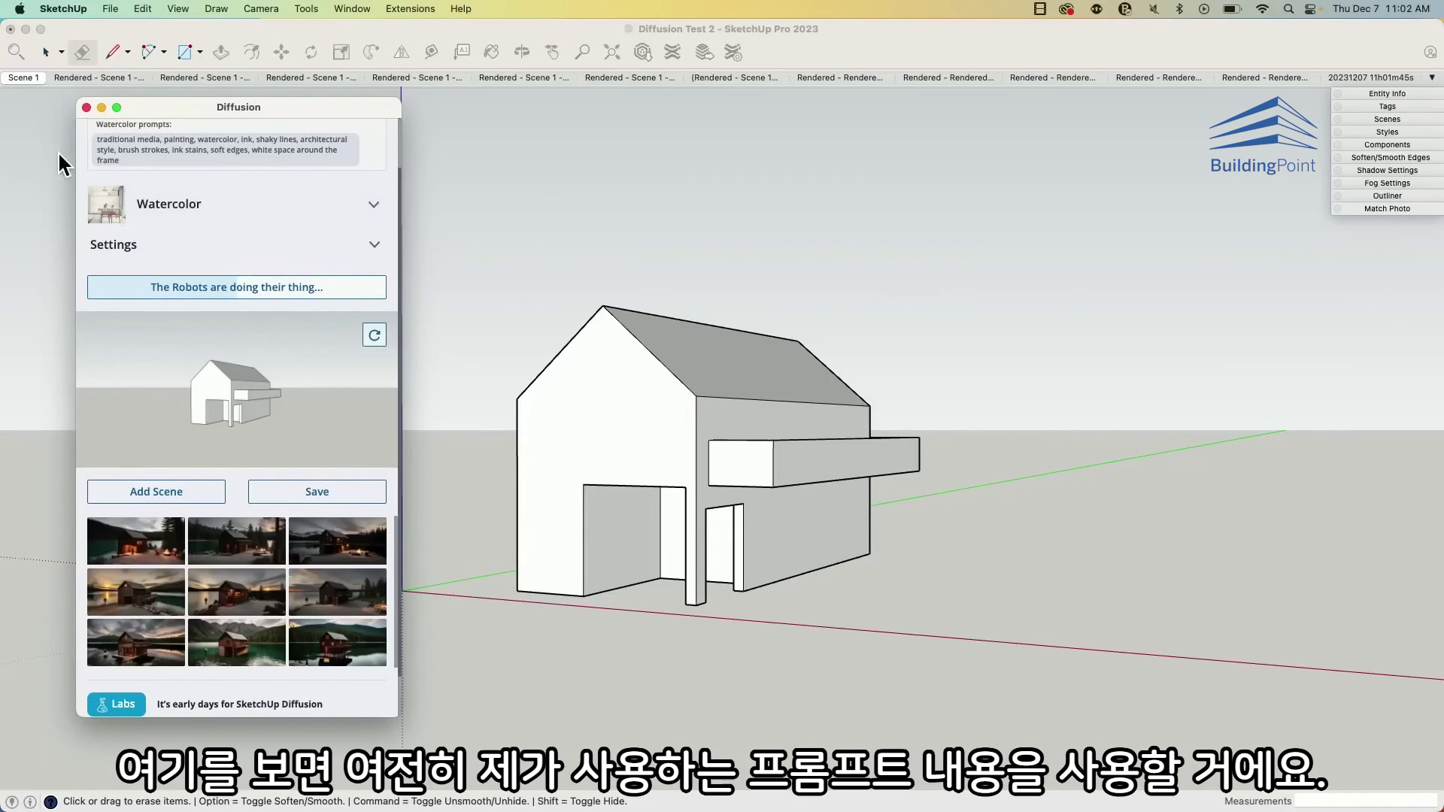
Review the Watercolor style prompts, preview the three watercolor images, and close the Diffusion window.
{"action": "scroll", "coordinate": [131, 150], "scroll_direction": "up", "scroll_amount": 3}
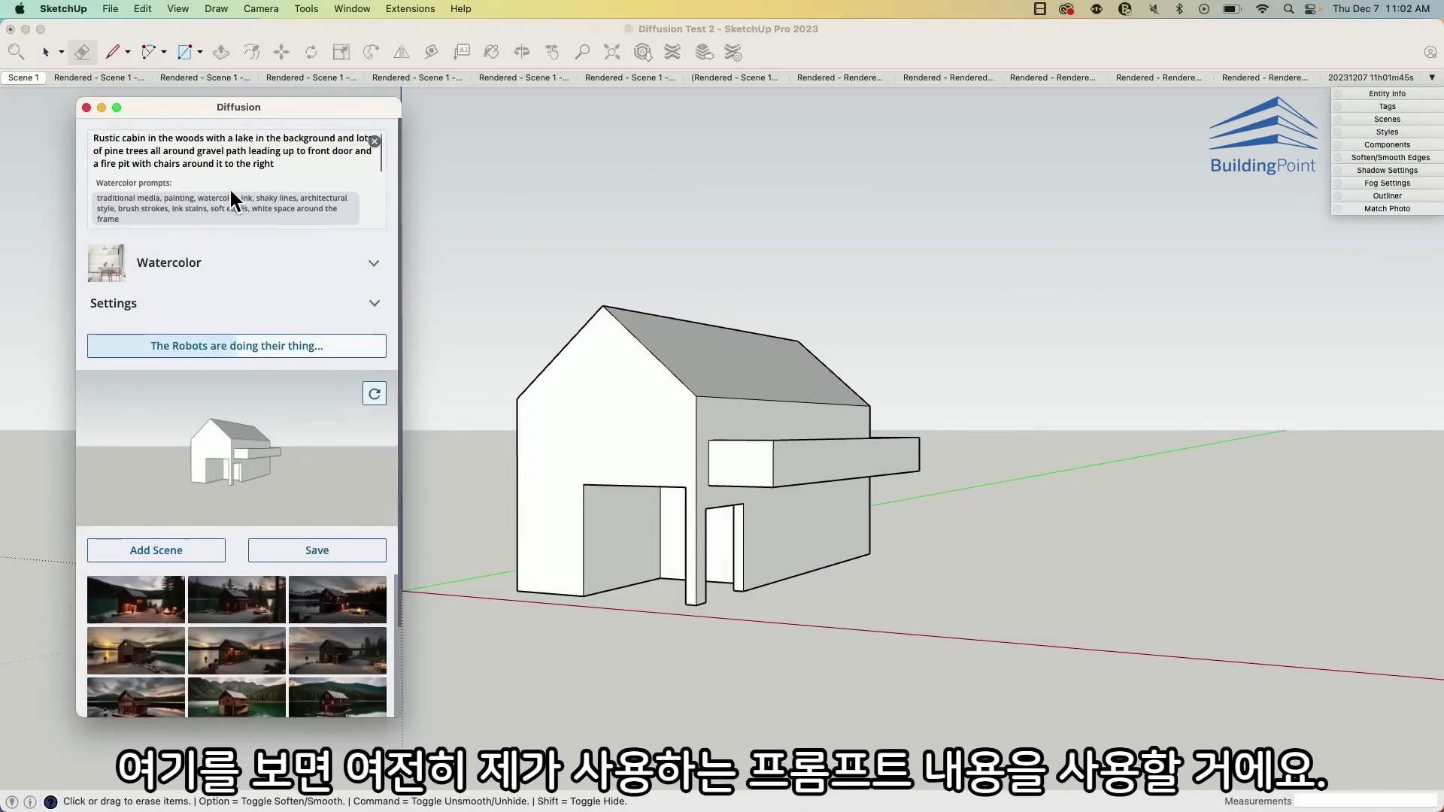
{"action": "scroll", "coordinate": [188, 181], "scroll_direction": "down", "scroll_amount": 2}
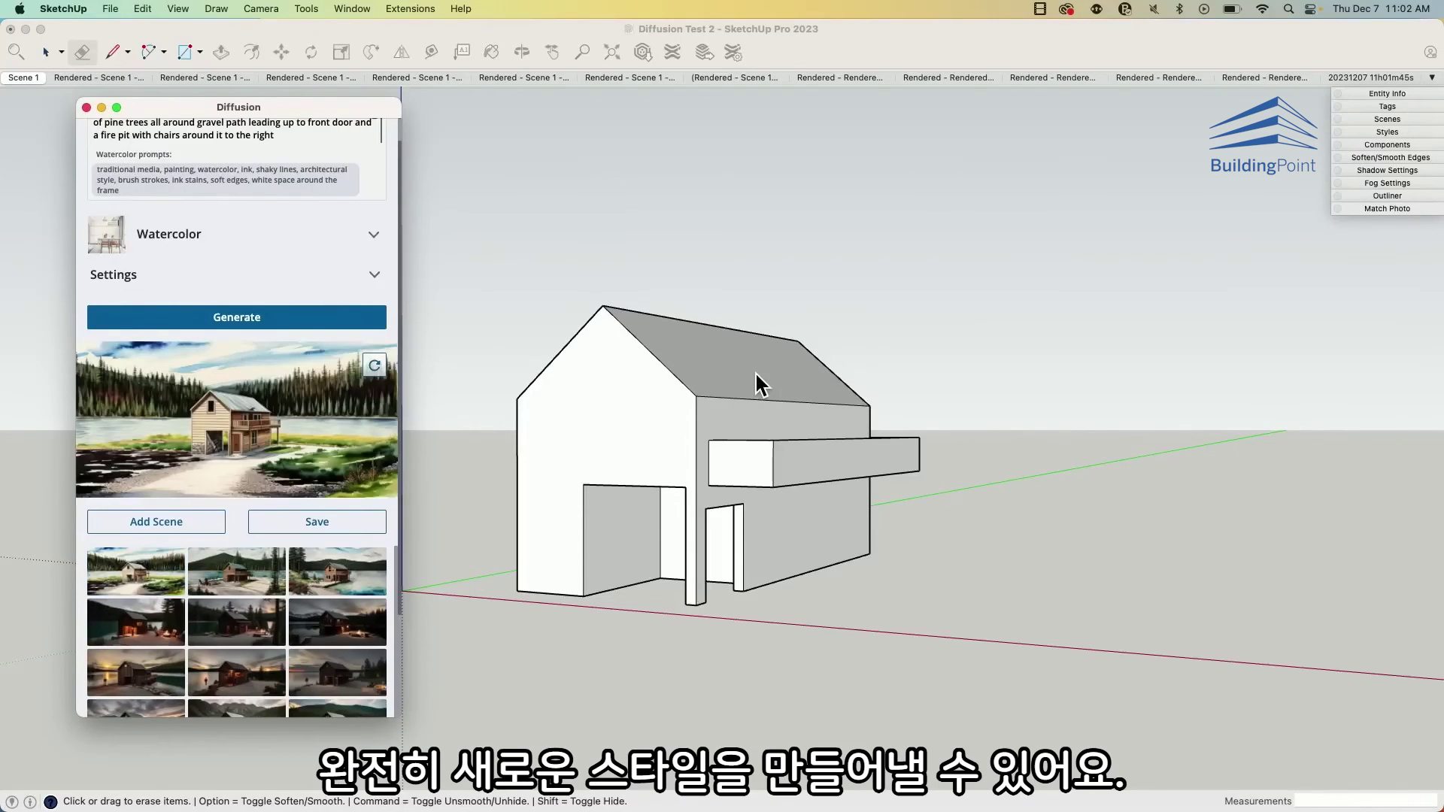
{"action": "left_click", "coordinate": [265, 567]}
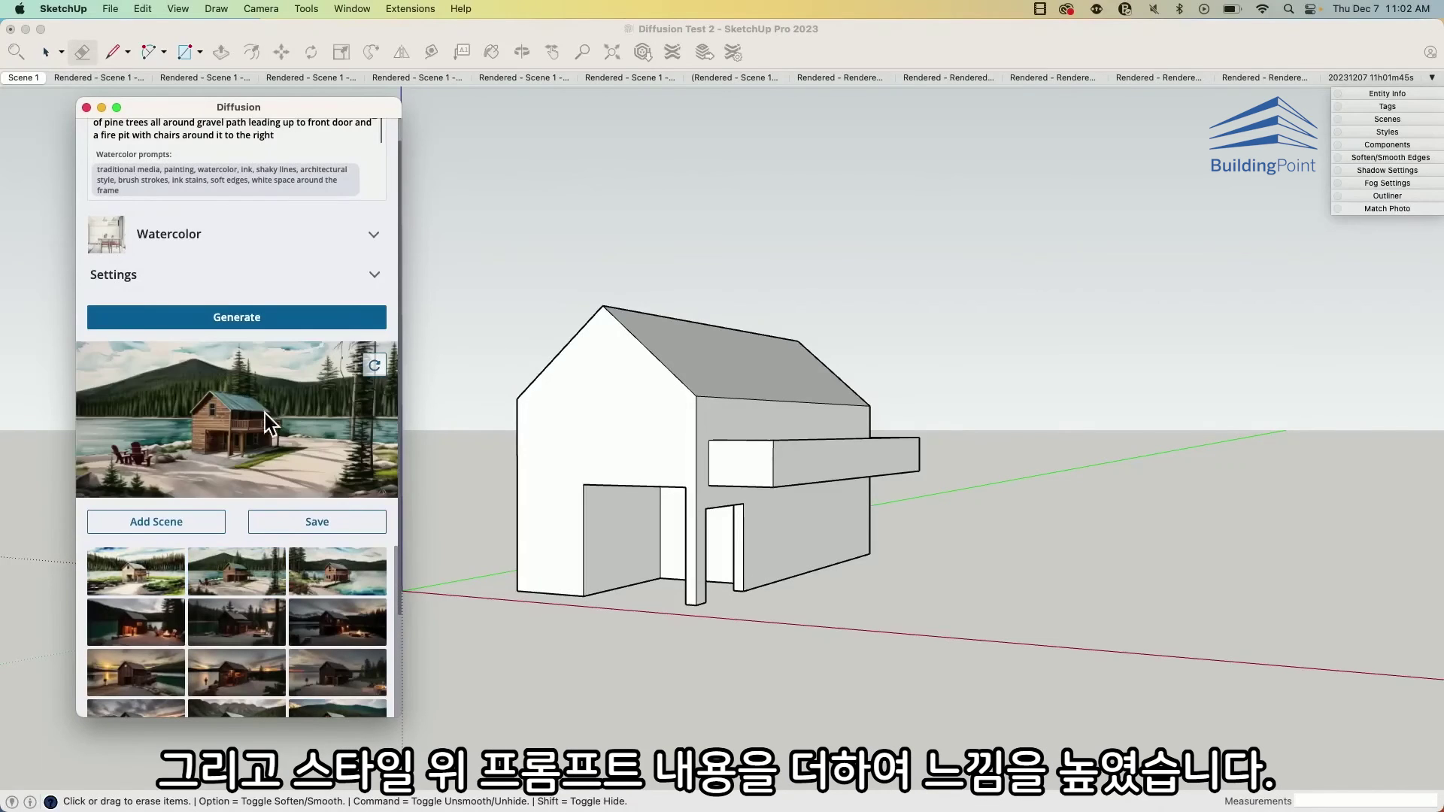
{"action": "left_click", "coordinate": [337, 573]}
{"action": "scroll", "coordinate": [174, 308], "scroll_direction": "up", "scroll_amount": 1}
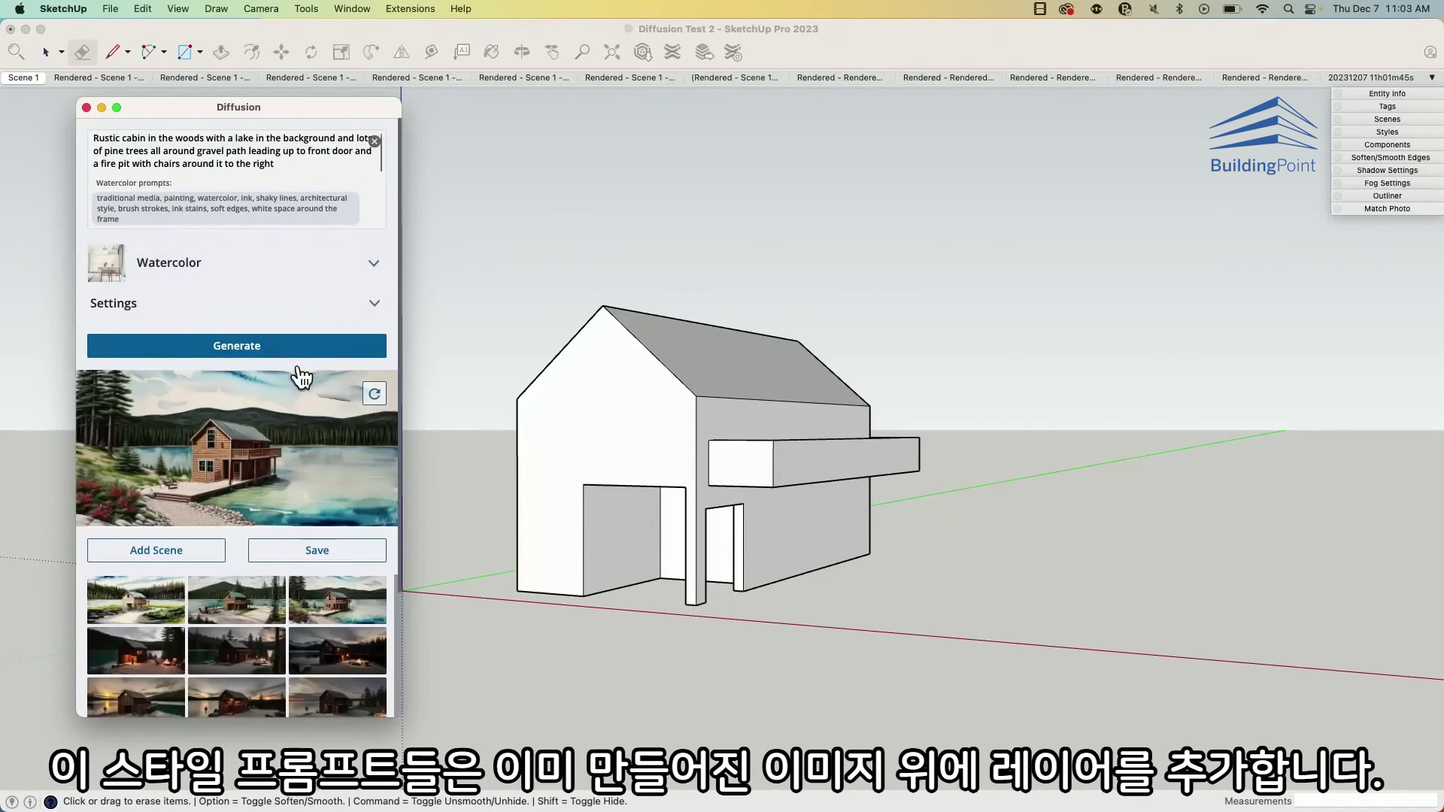
{"action": "left_click", "coordinate": [135, 600]}
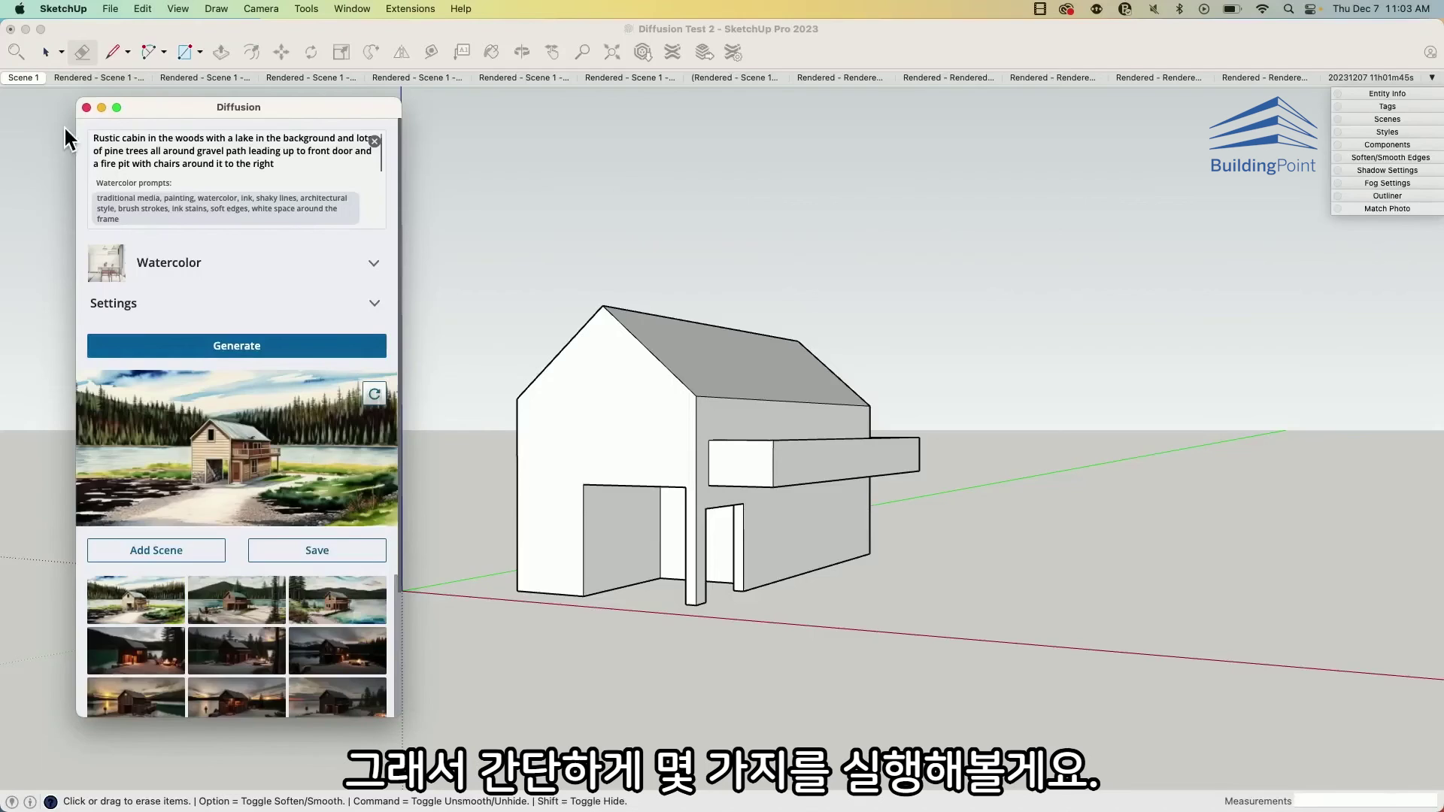
{"action": "left_click", "coordinate": [86, 108]}
{"action": "left_click", "coordinate": [94, 77]}
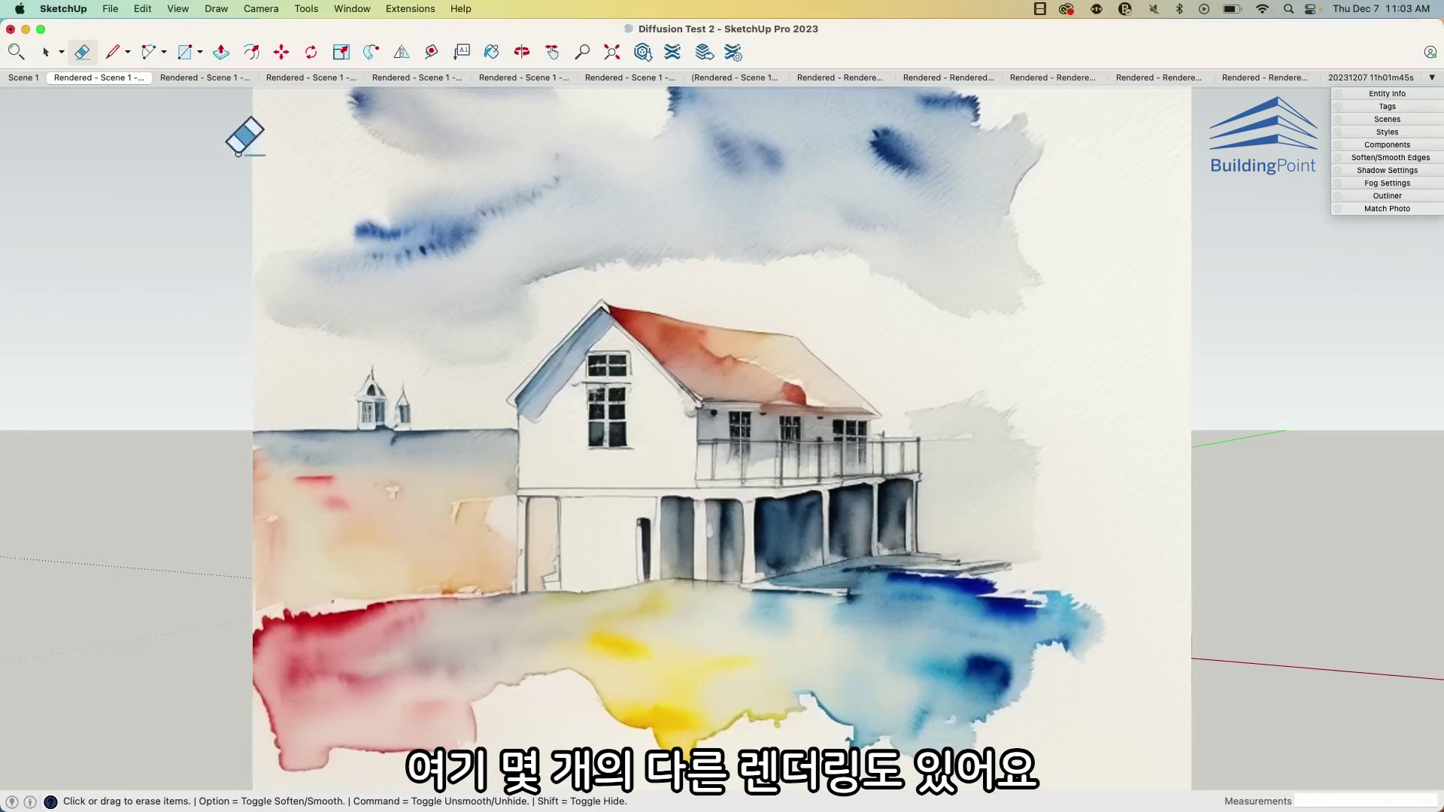
{"action": "left_click", "coordinate": [183, 77]}
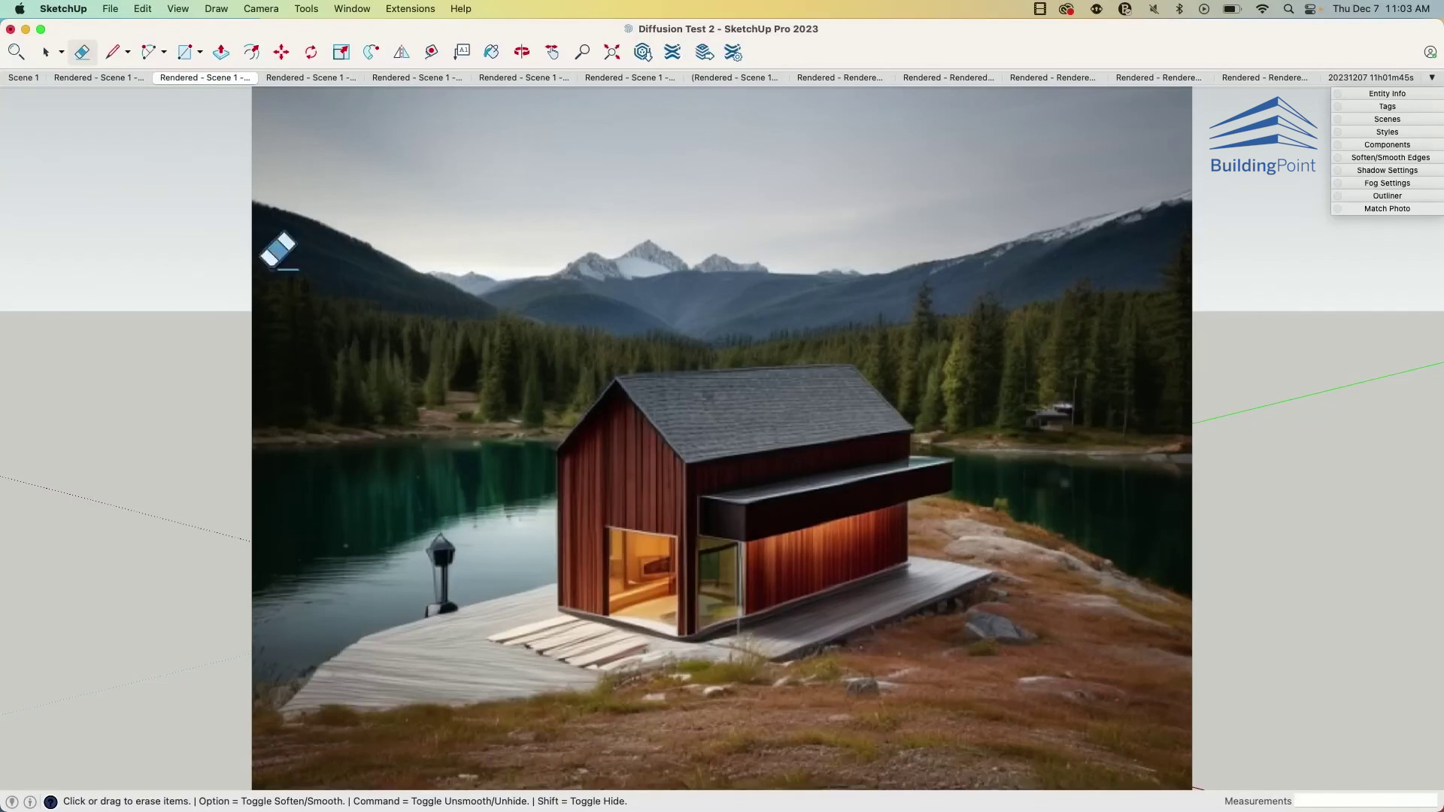
{"action": "left_click", "coordinate": [295, 75]}
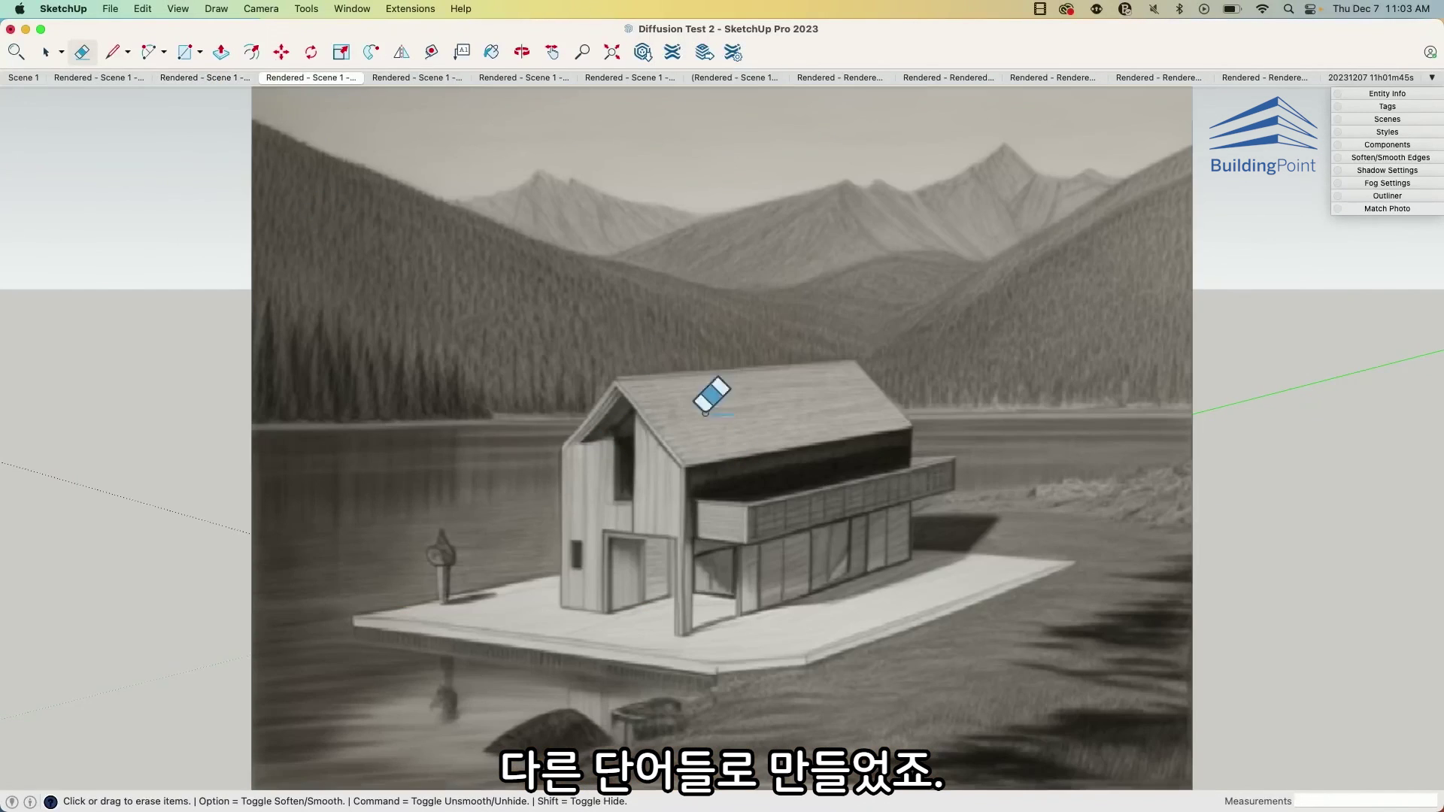
{"action": "left_click", "coordinate": [395, 77]}
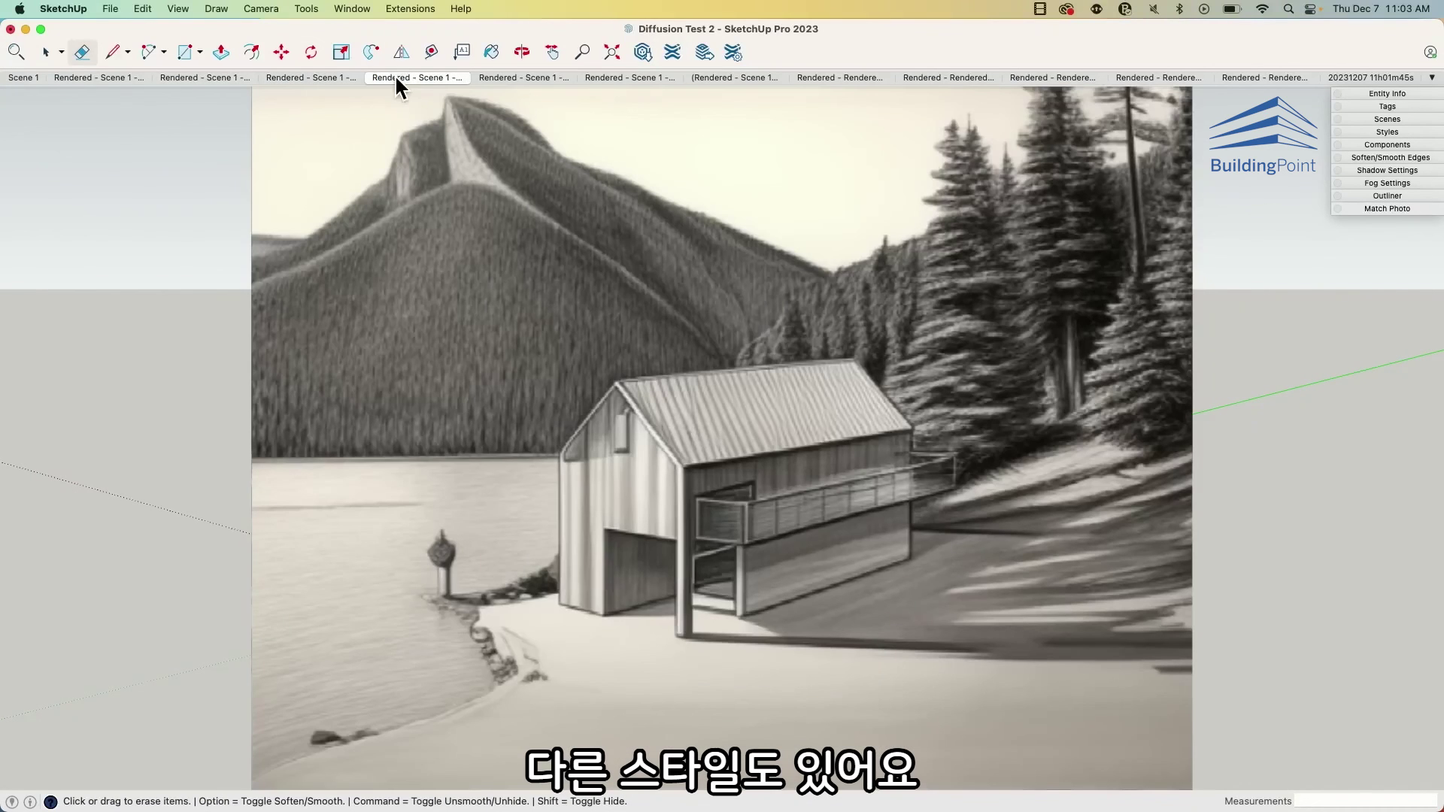
{"action": "left_click", "coordinate": [520, 72]}
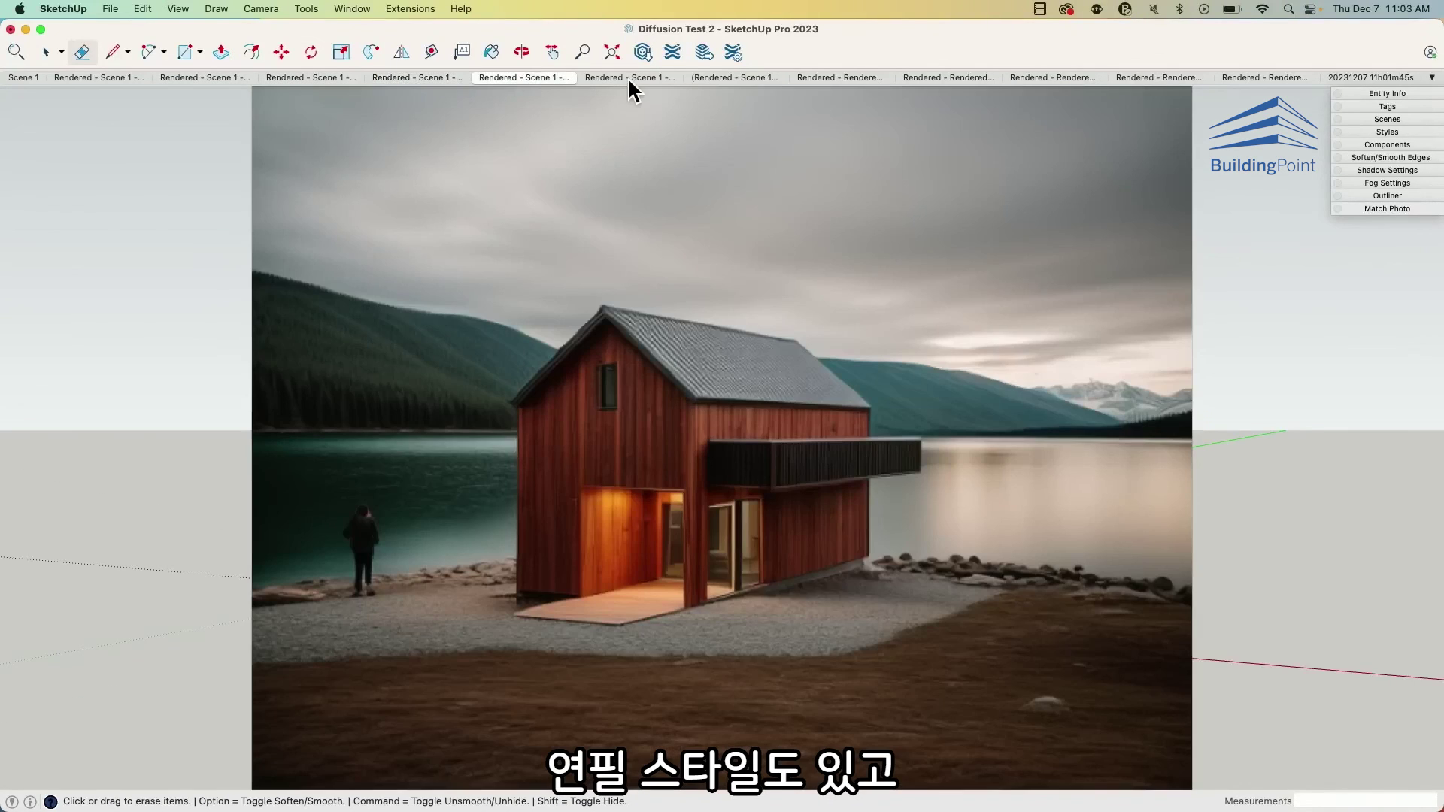
{"action": "left_click", "coordinate": [629, 78]}
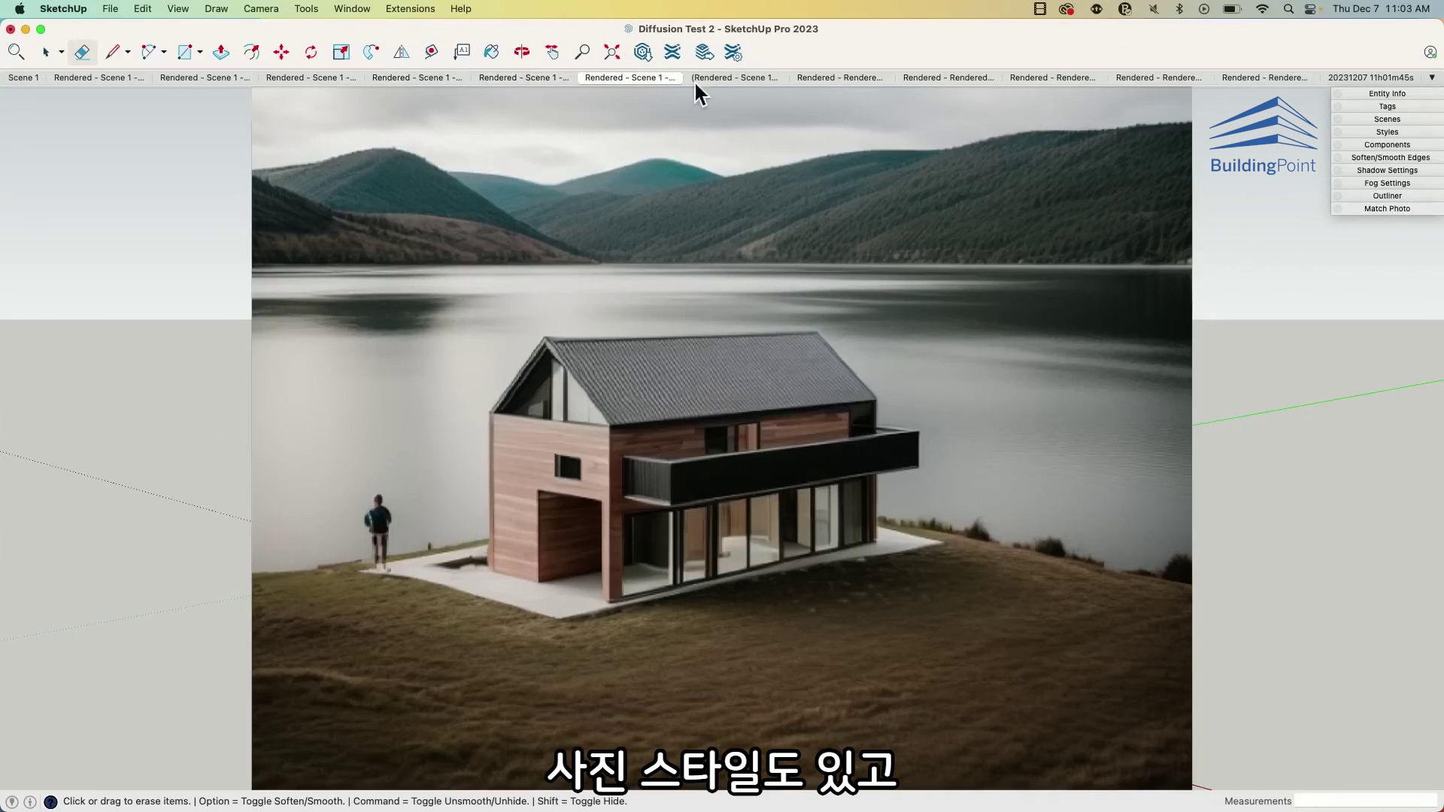
{"action": "left_click", "coordinate": [748, 80]}
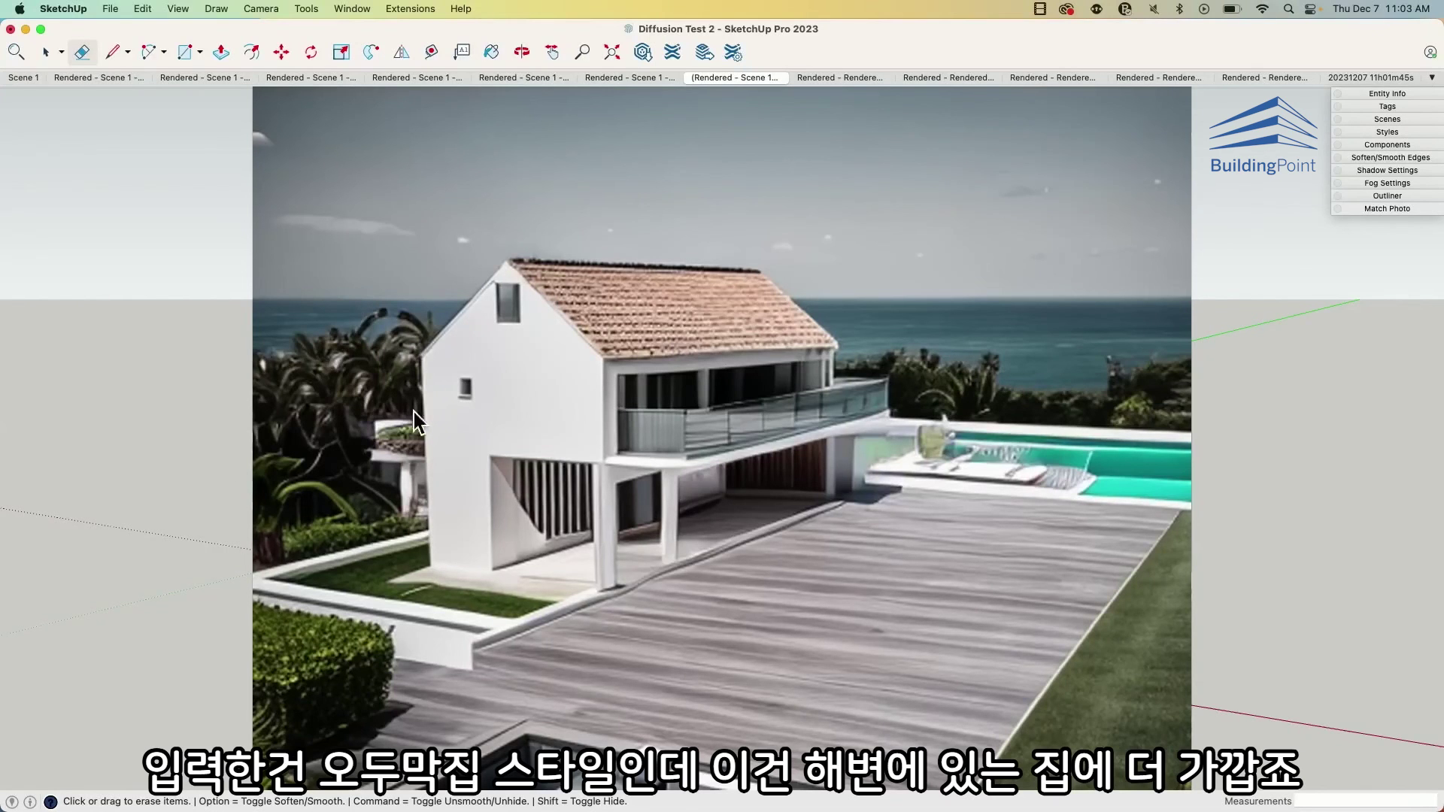
{"action": "left_click", "coordinate": [859, 77]}
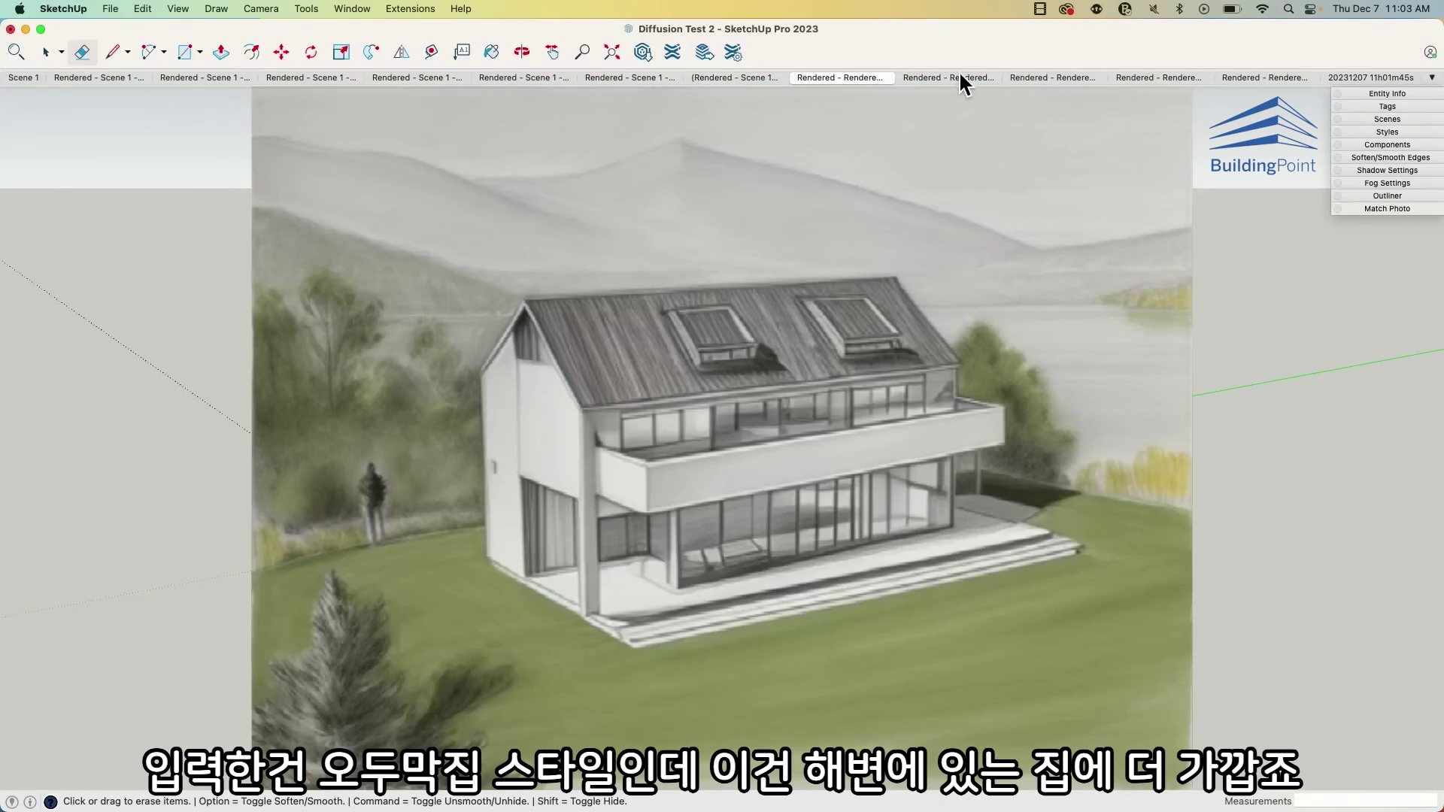
{"action": "left_click", "coordinate": [945, 78]}
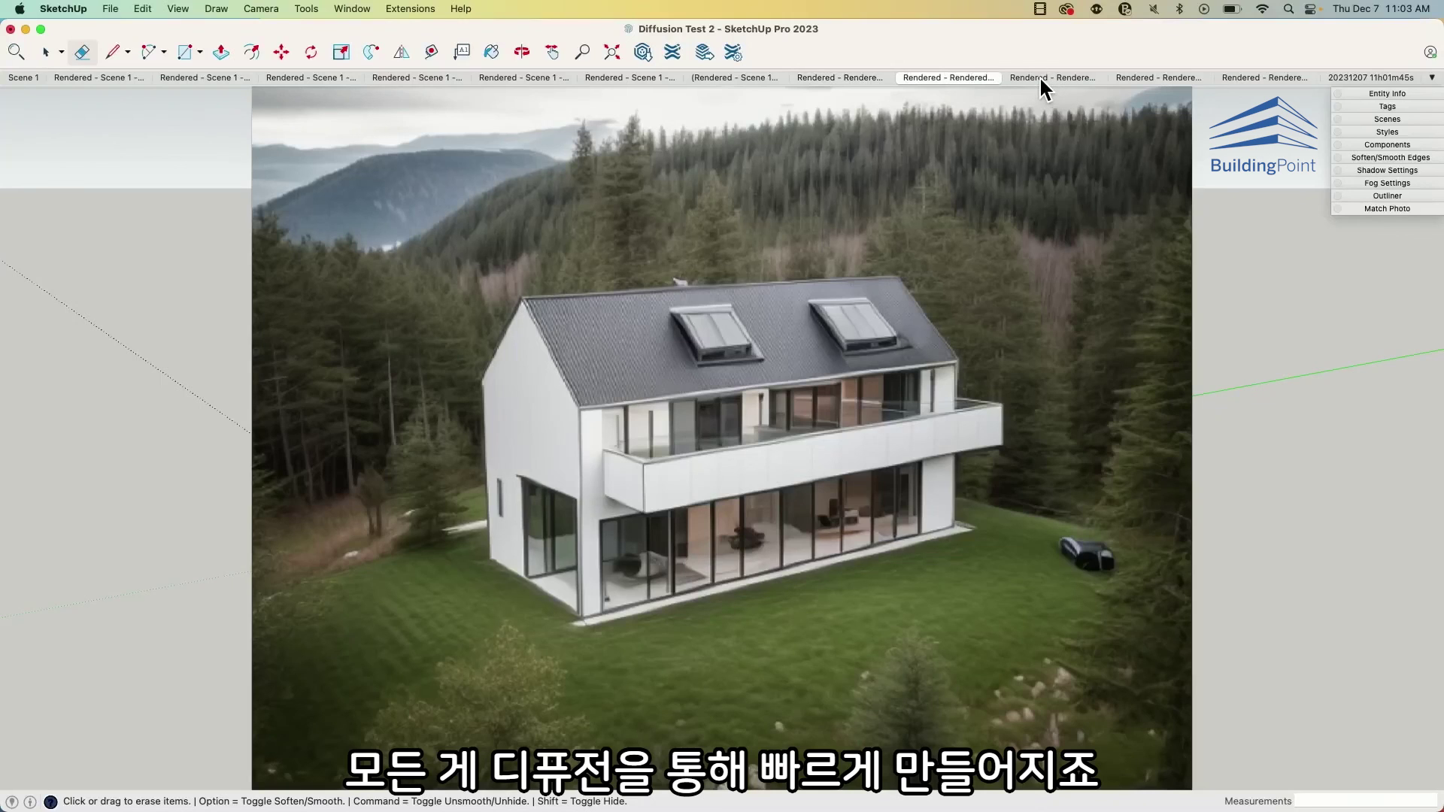
{"action": "left_click", "coordinate": [1040, 77]}
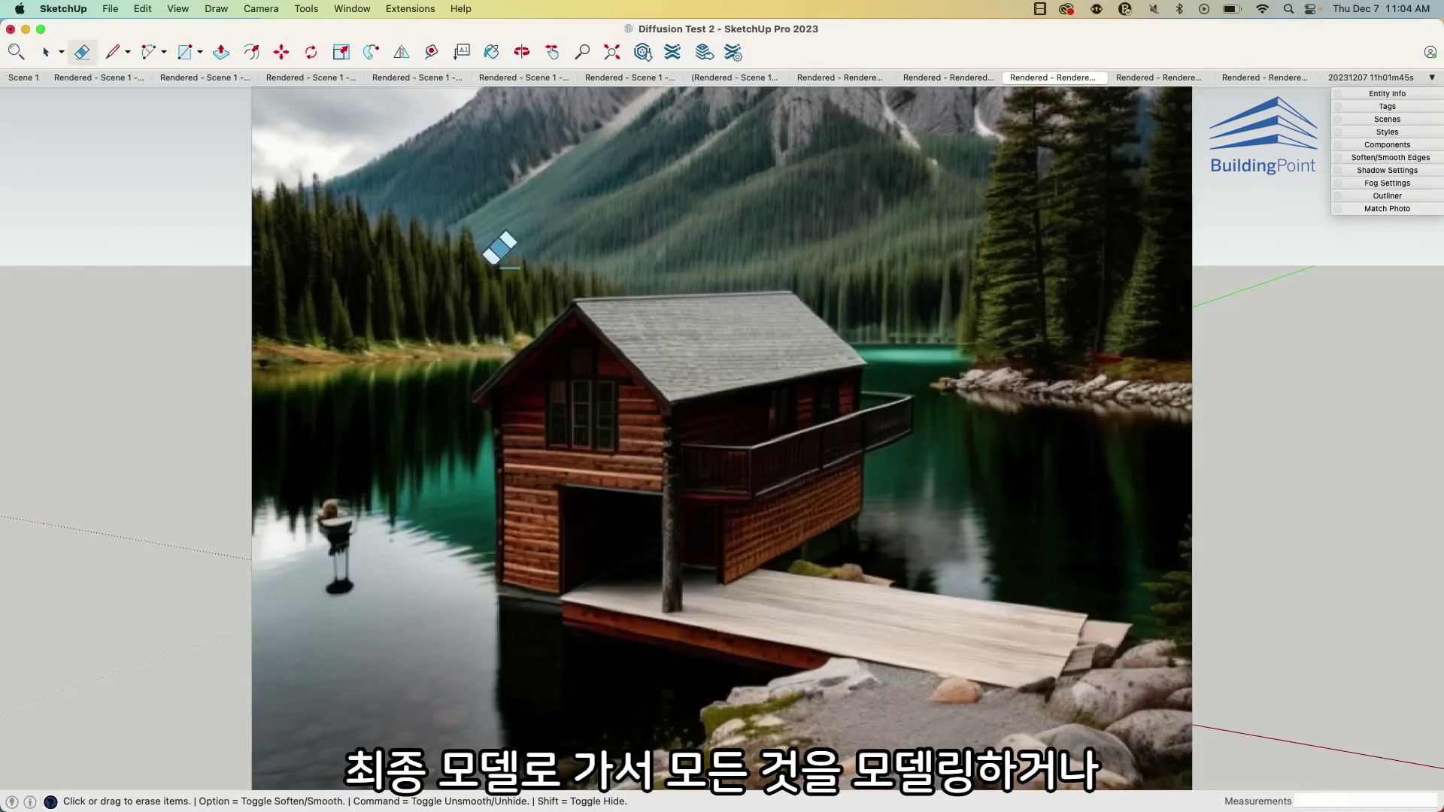
{"action": "left_click", "coordinate": [1130, 80]}
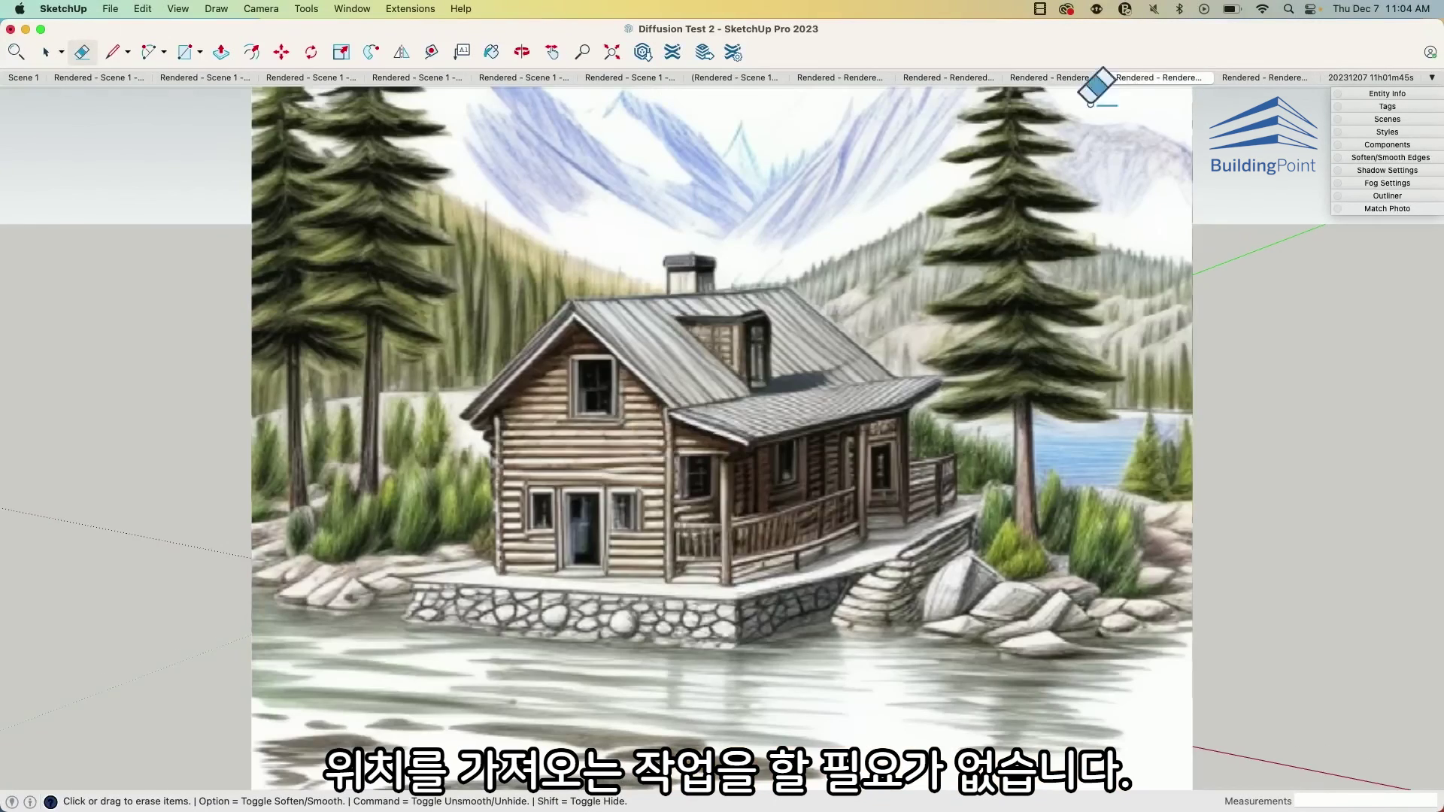
{"action": "left_click", "coordinate": [1244, 79]}
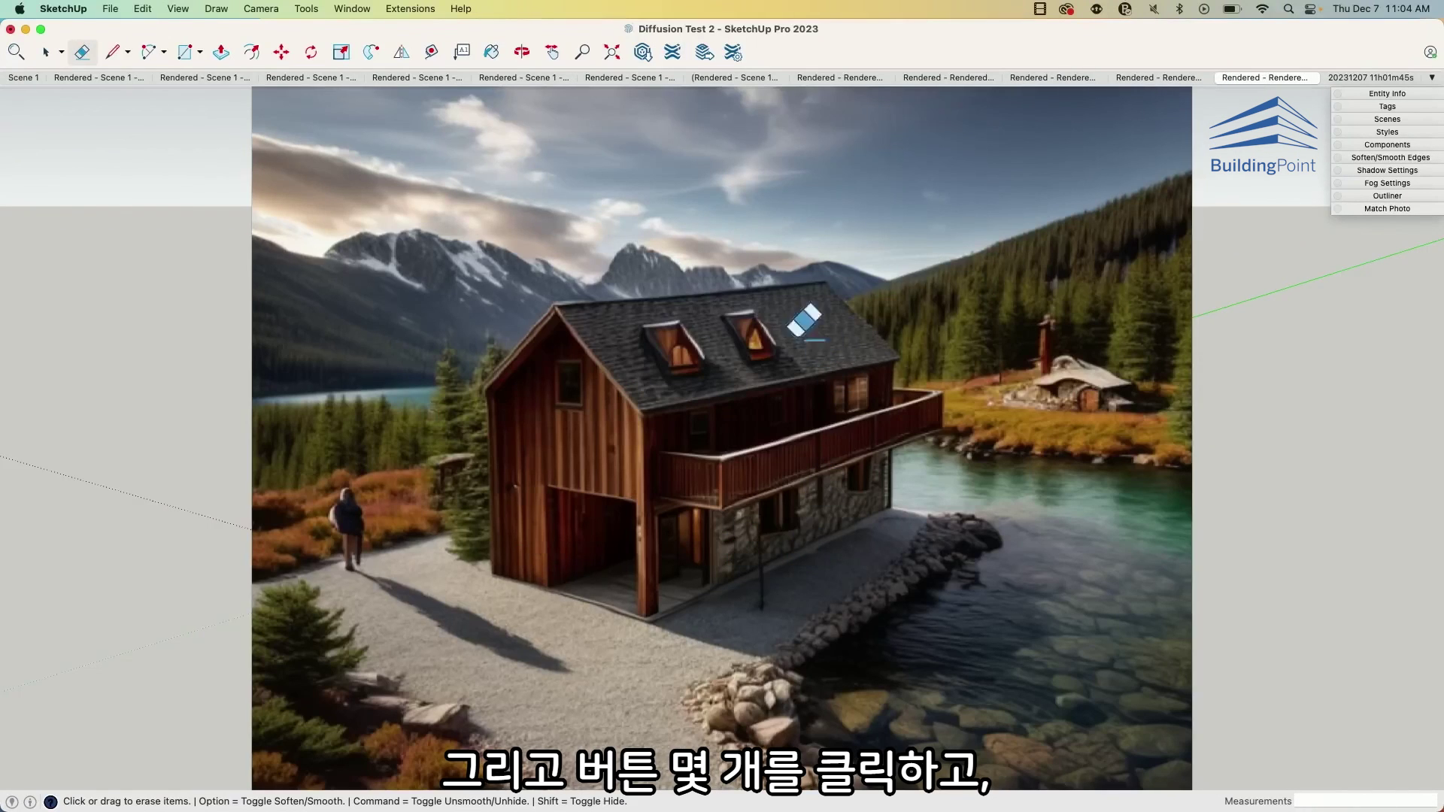
{"action": "left_click", "coordinate": [1349, 77]}
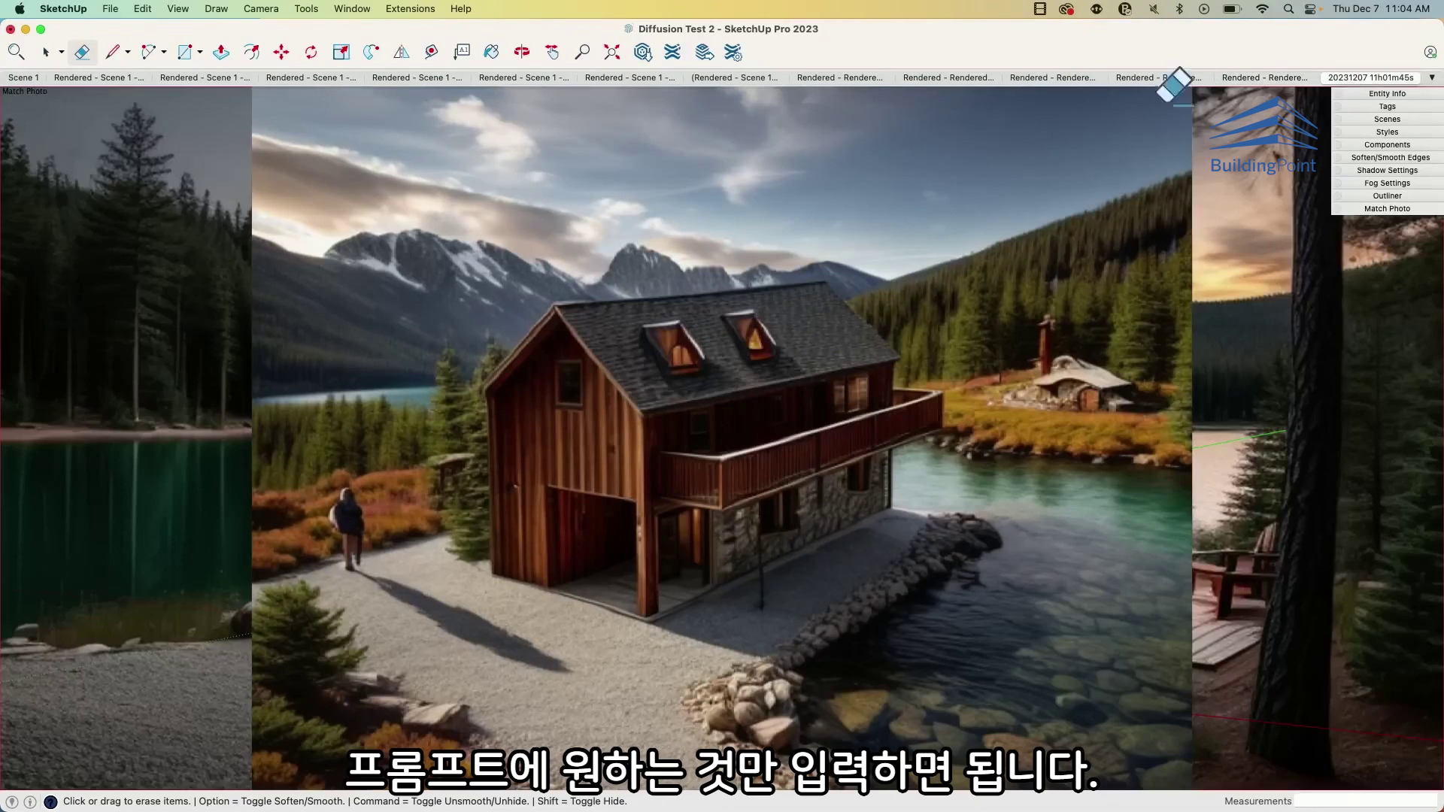